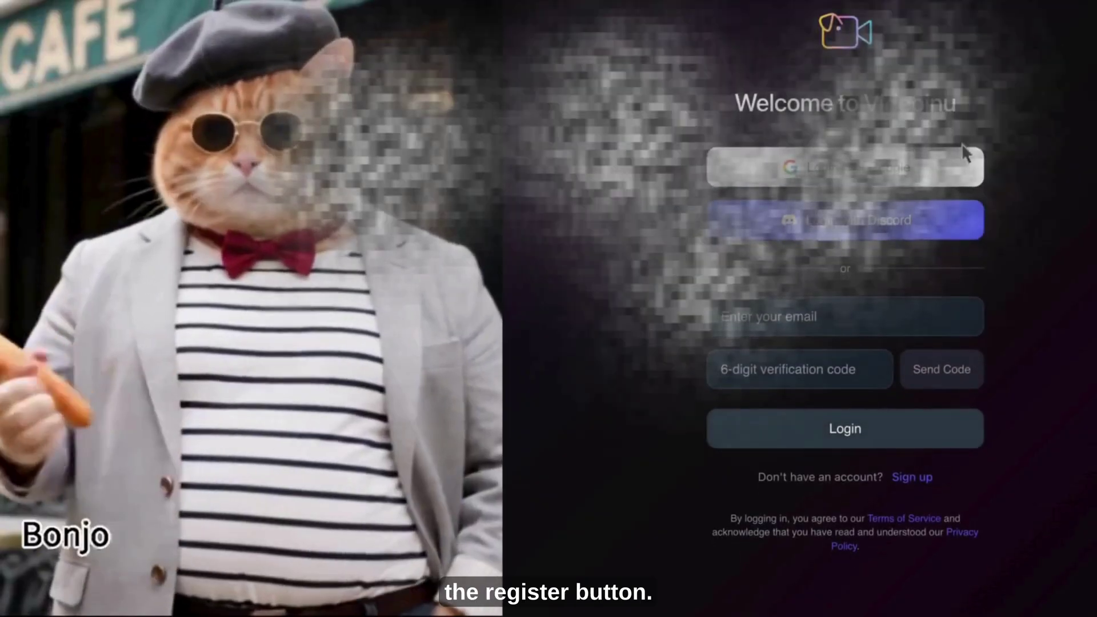
# - Log in to Videoinu with the chosen Google account and confirm continuing
pyautogui.click(911, 172)
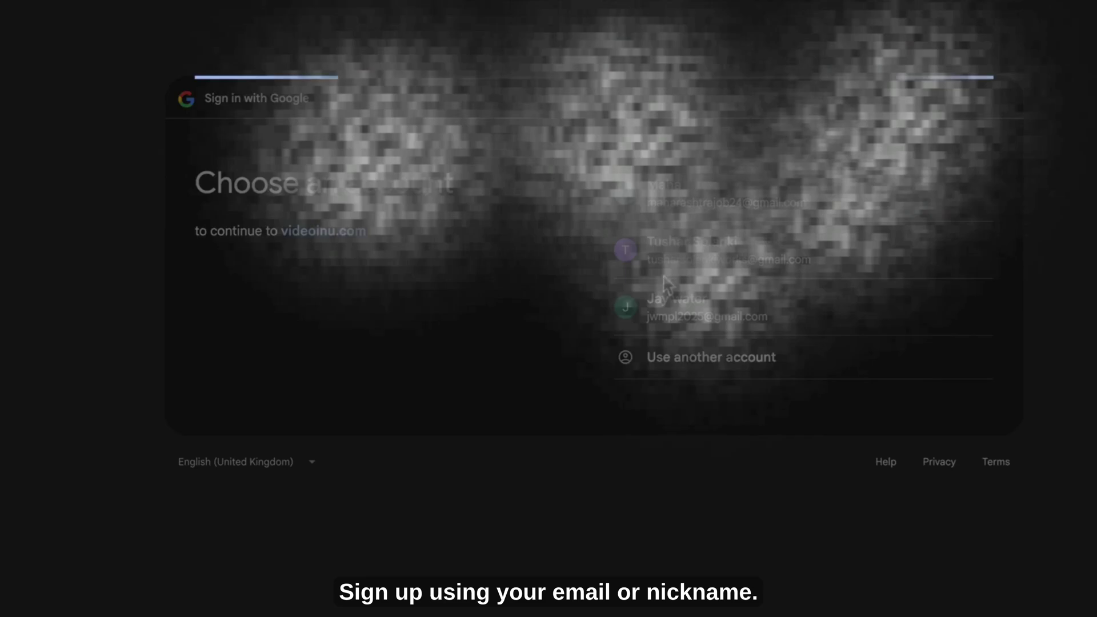
pyautogui.click(887, 414)
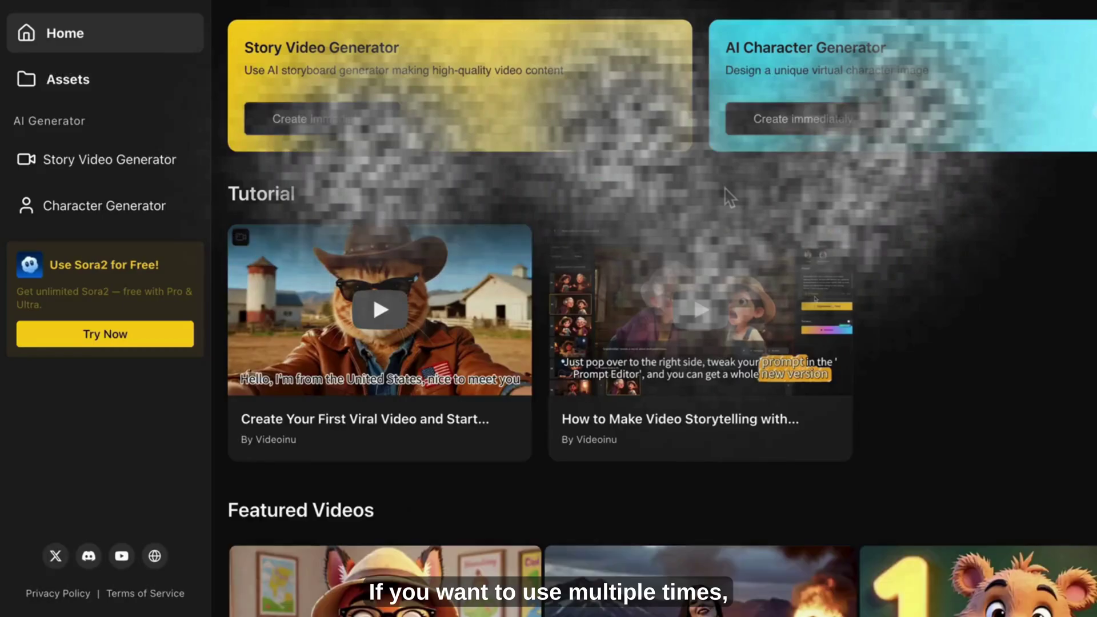
pyautogui.scroll(-10, 730, 197)
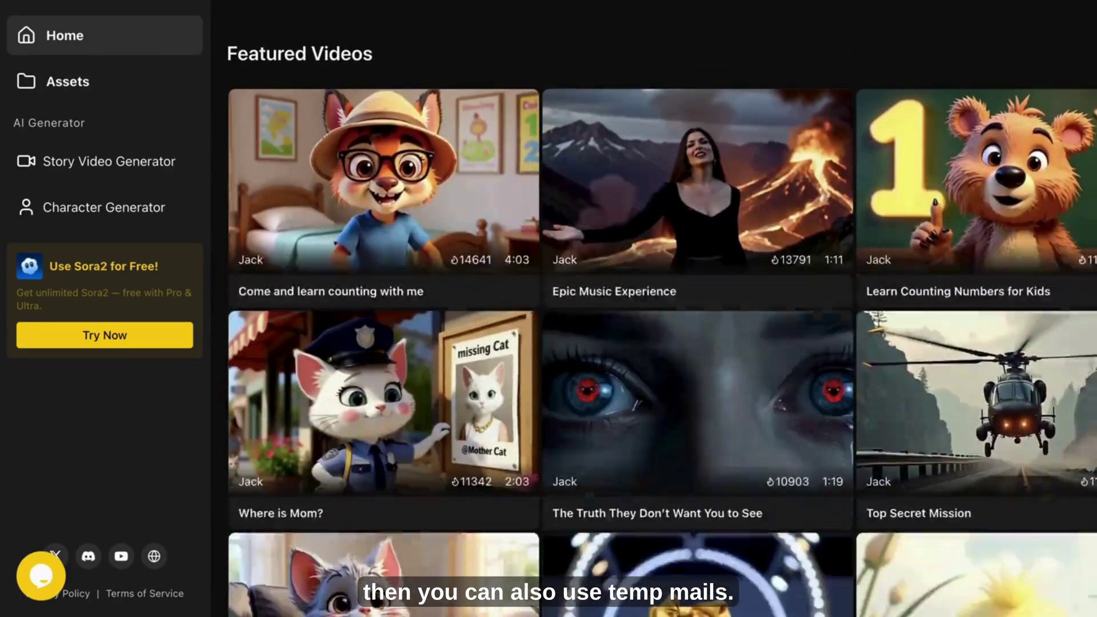
pyautogui.scroll(1, 662, 315)
pyautogui.scroll(-2, 663, 315)
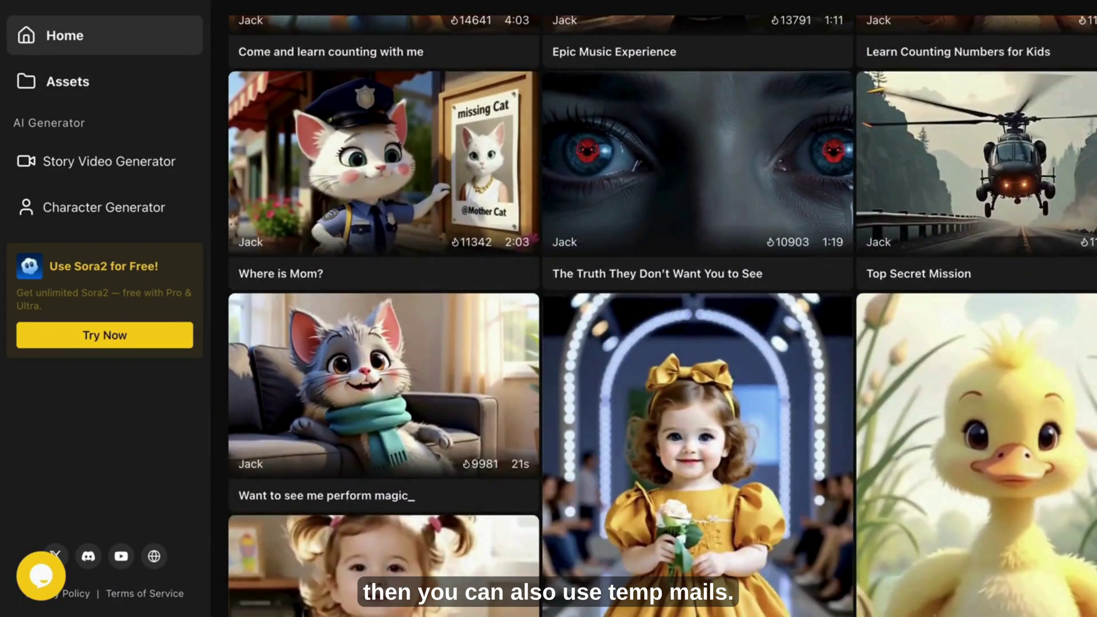
pyautogui.scroll(6, 663, 315)
pyautogui.scroll(7, 662, 315)
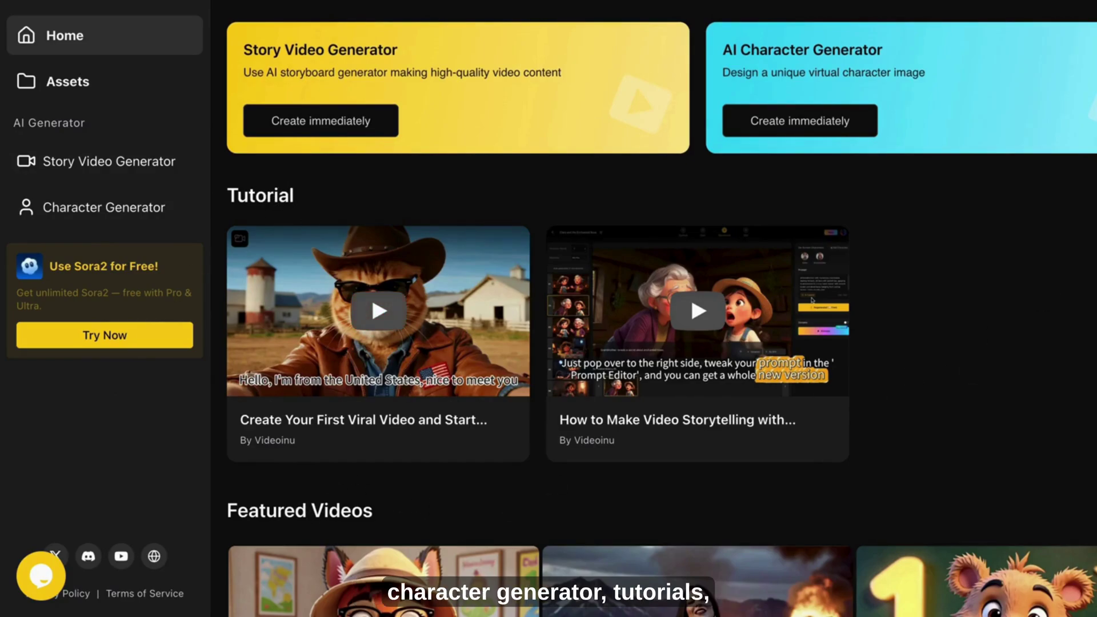
pyautogui.scroll(-5, 662, 315)
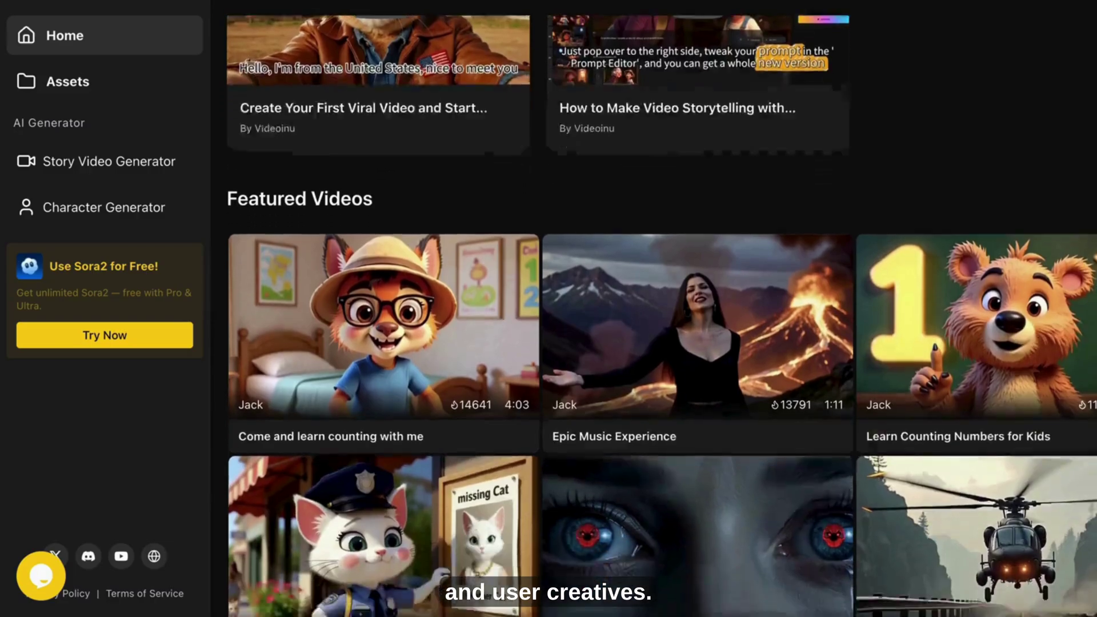
pyautogui.scroll(-2, 662, 316)
pyautogui.scroll(8, 662, 316)
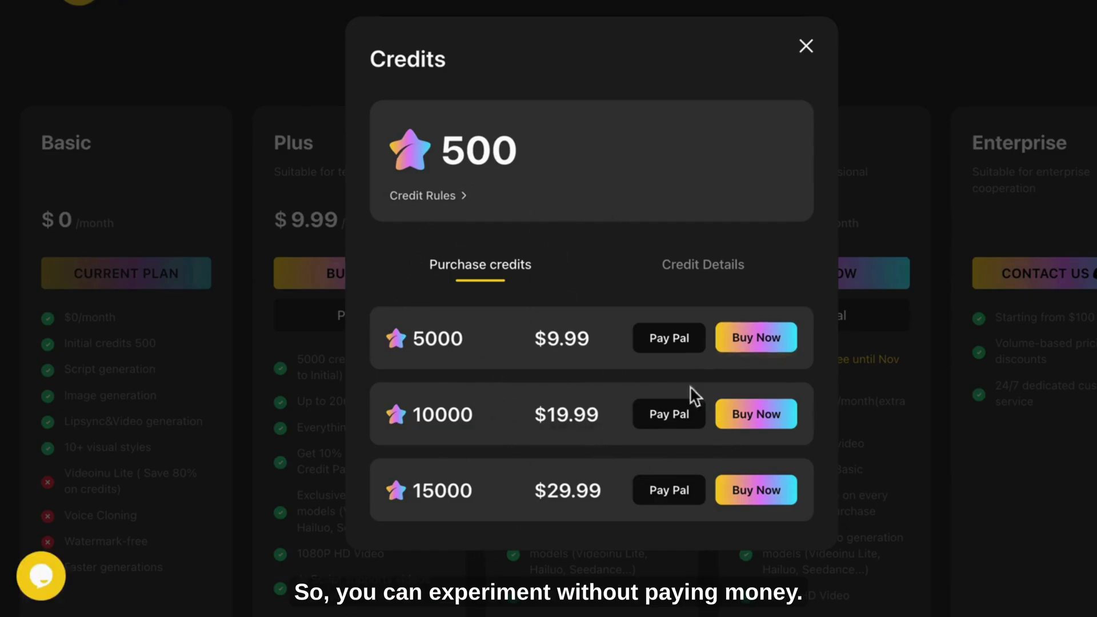
pyautogui.click(807, 47)
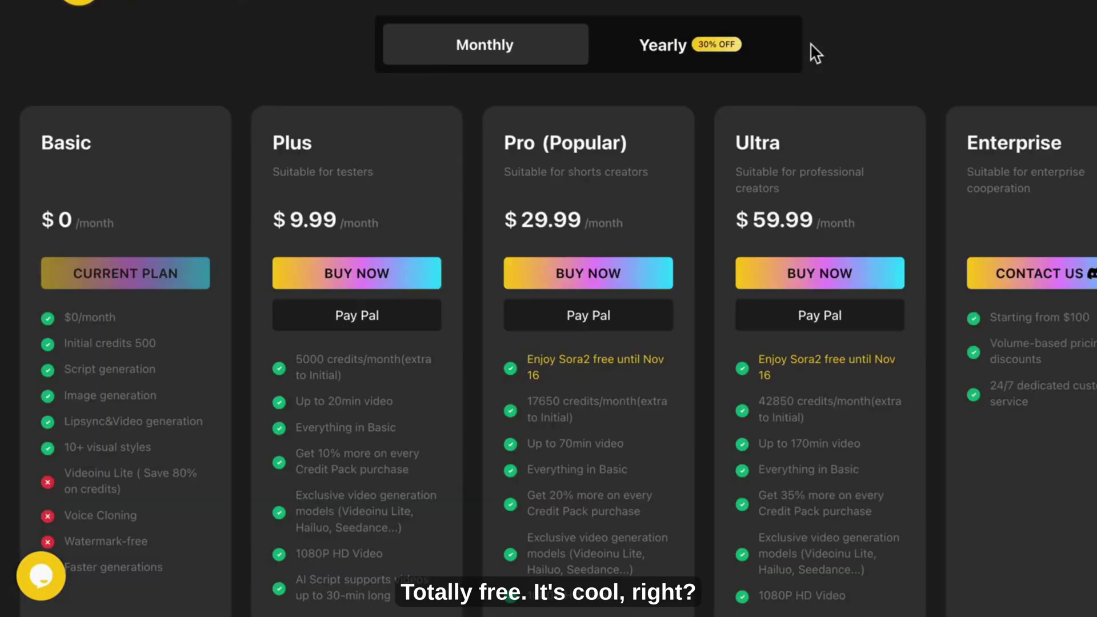
pyautogui.click(47, 5)
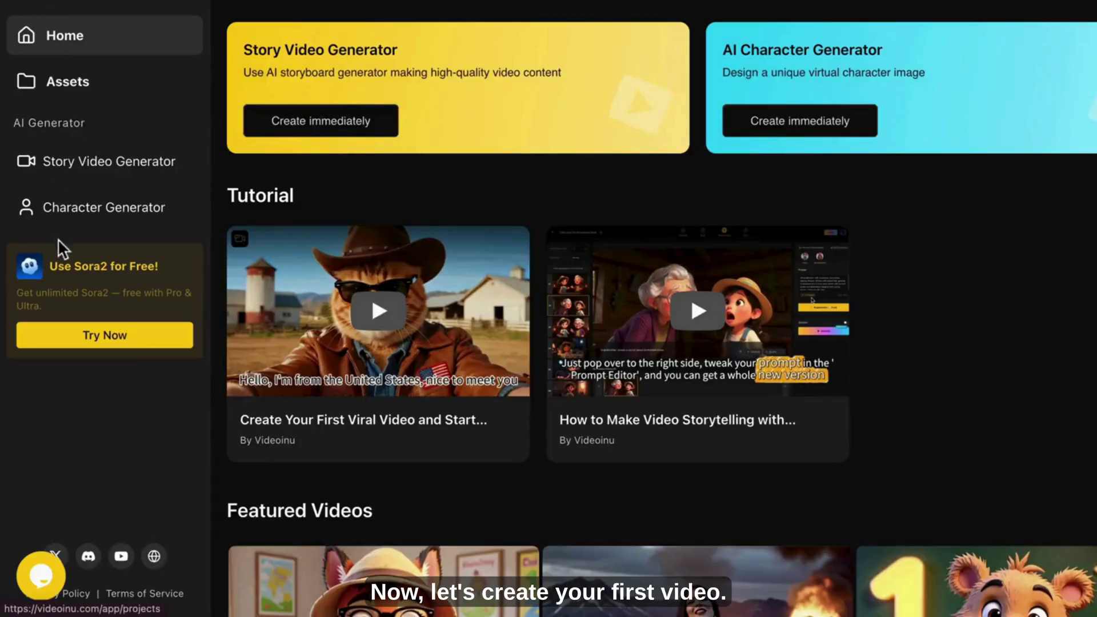
# - Start a Story Video Generator project with a landscape aspect ratio
pyautogui.click(102, 170)
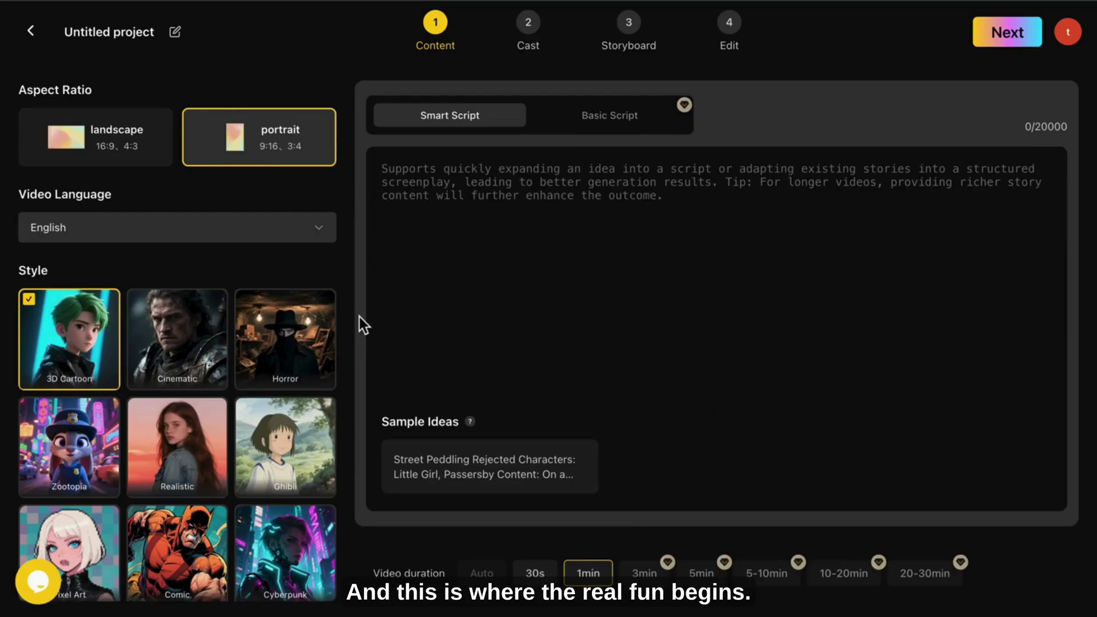
pyautogui.click(135, 157)
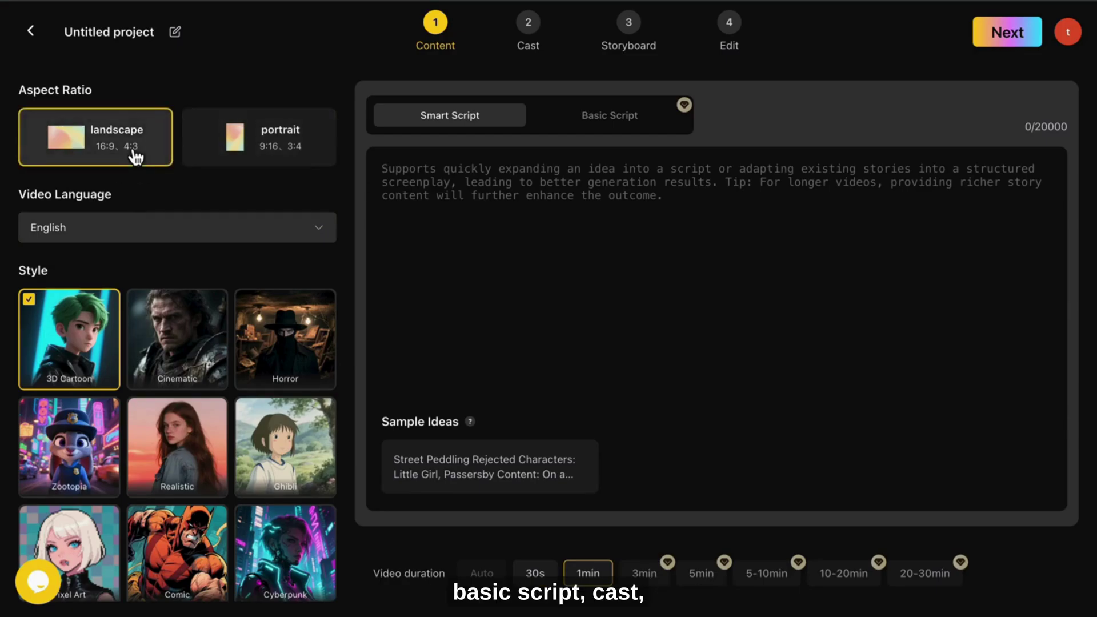
pyautogui.click(310, 145)
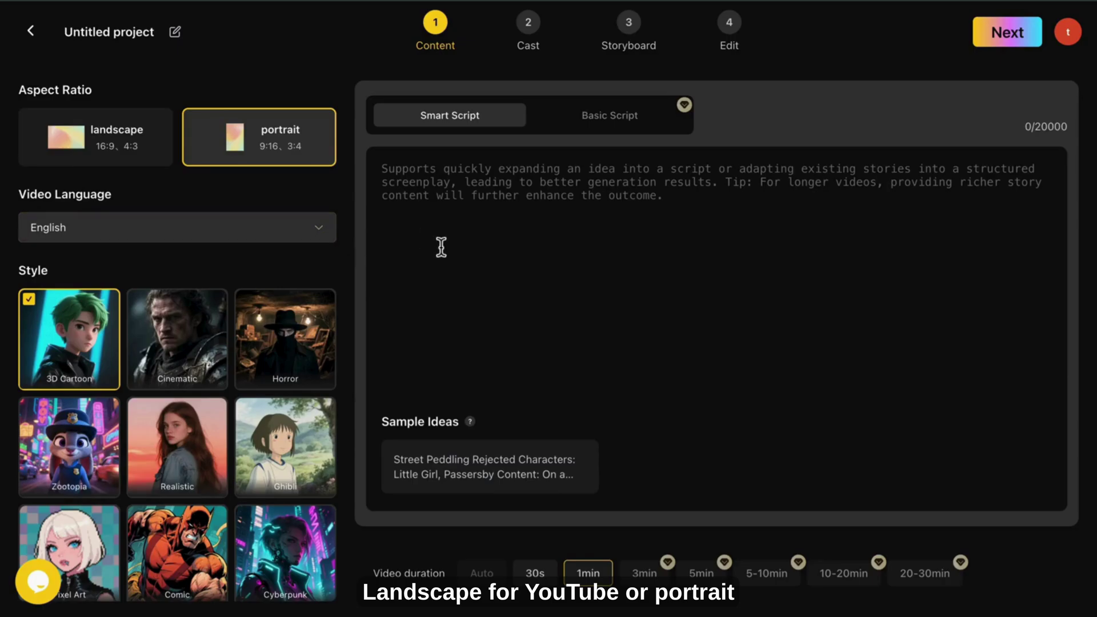
pyautogui.click(145, 164)
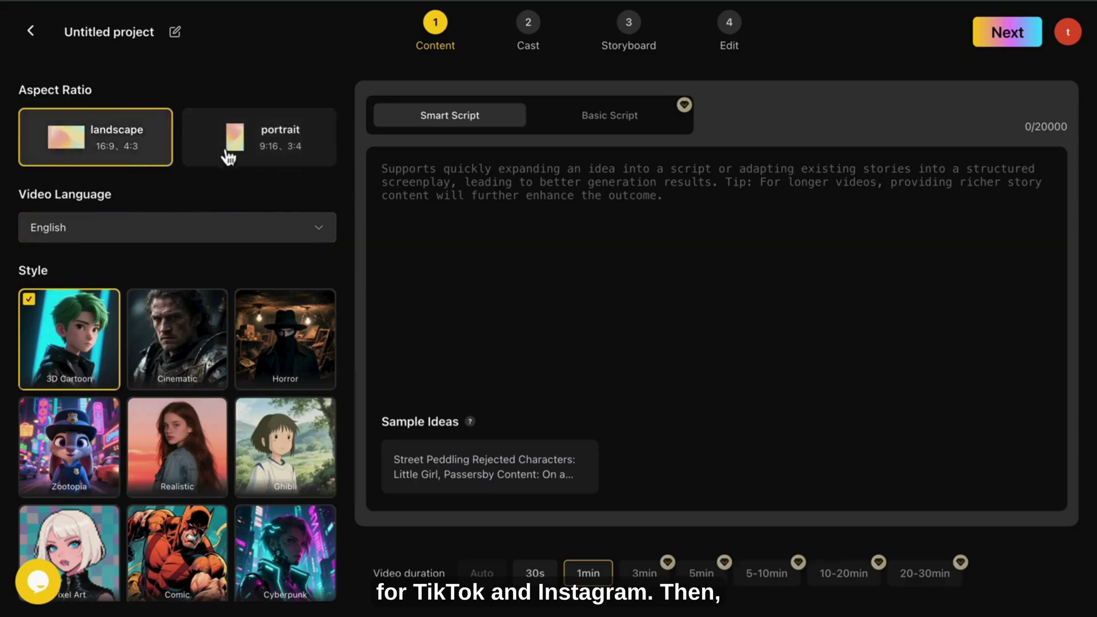
pyautogui.click(282, 158)
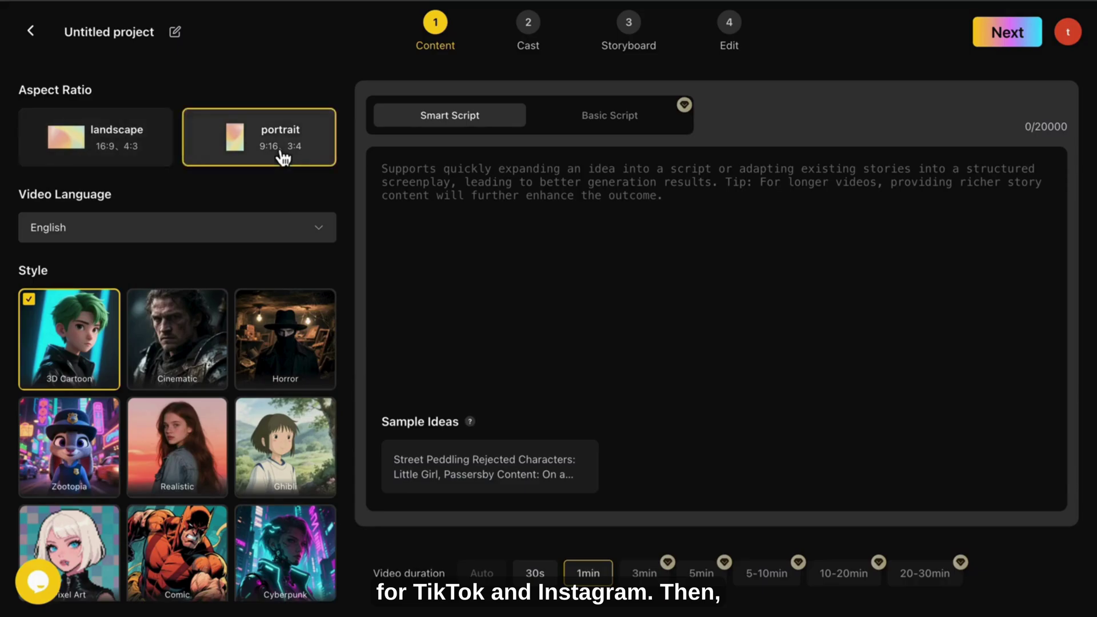
pyautogui.click(148, 153)
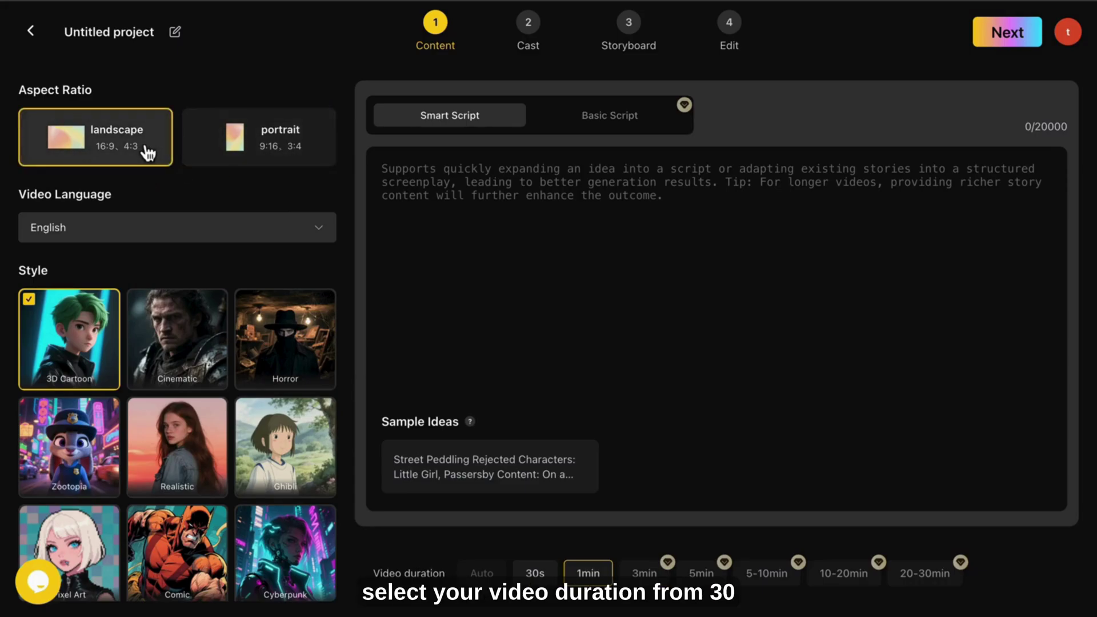
# - Keep English as the video language and pick the 20-30min duration
pyautogui.click(171, 235)
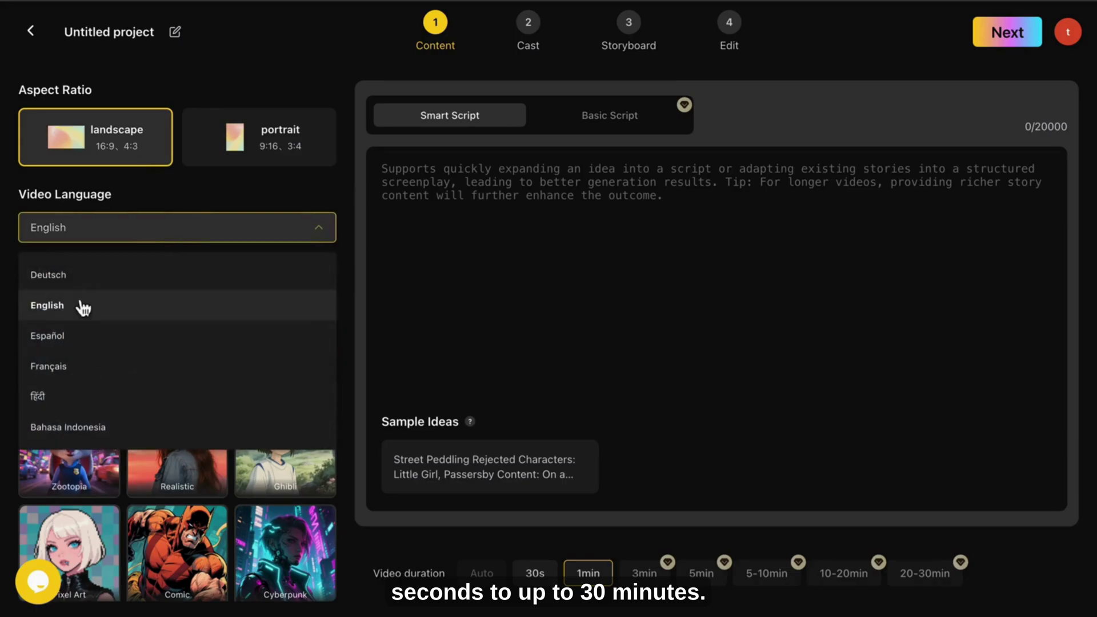
pyautogui.click(196, 231)
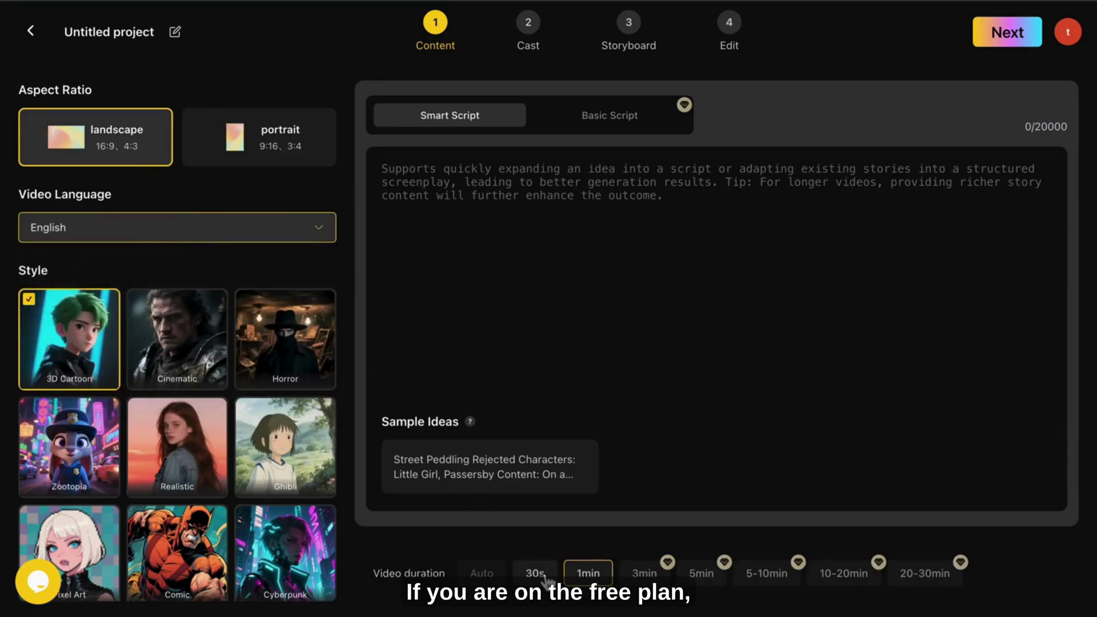
pyautogui.click(929, 578)
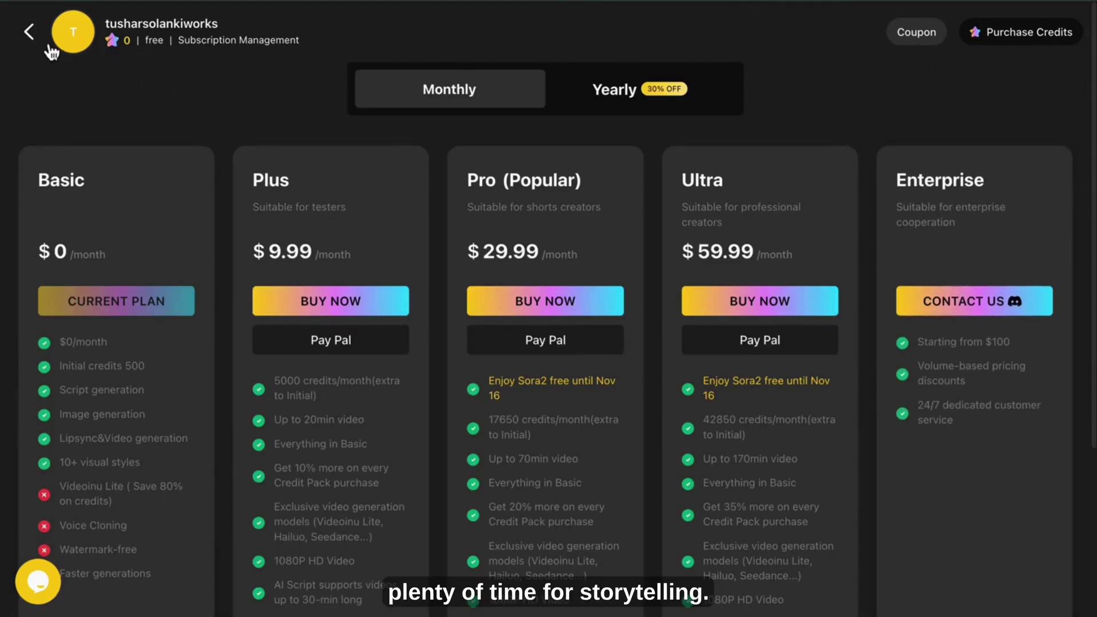
# - Go back from the plans page and leave English as the video language
pyautogui.click(49, 48)
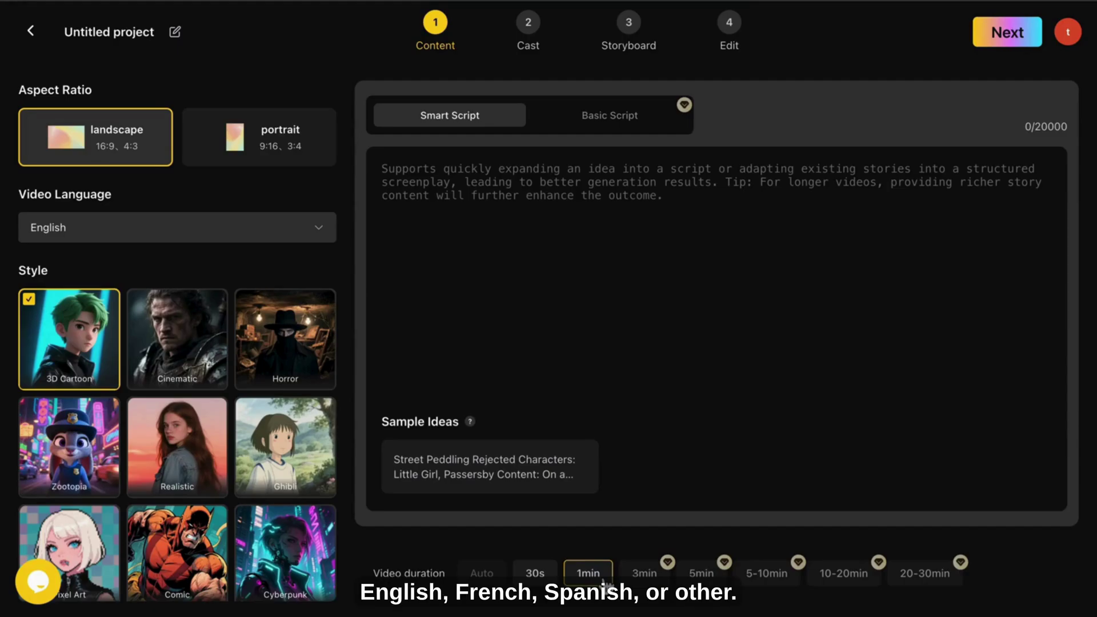
pyautogui.click(319, 236)
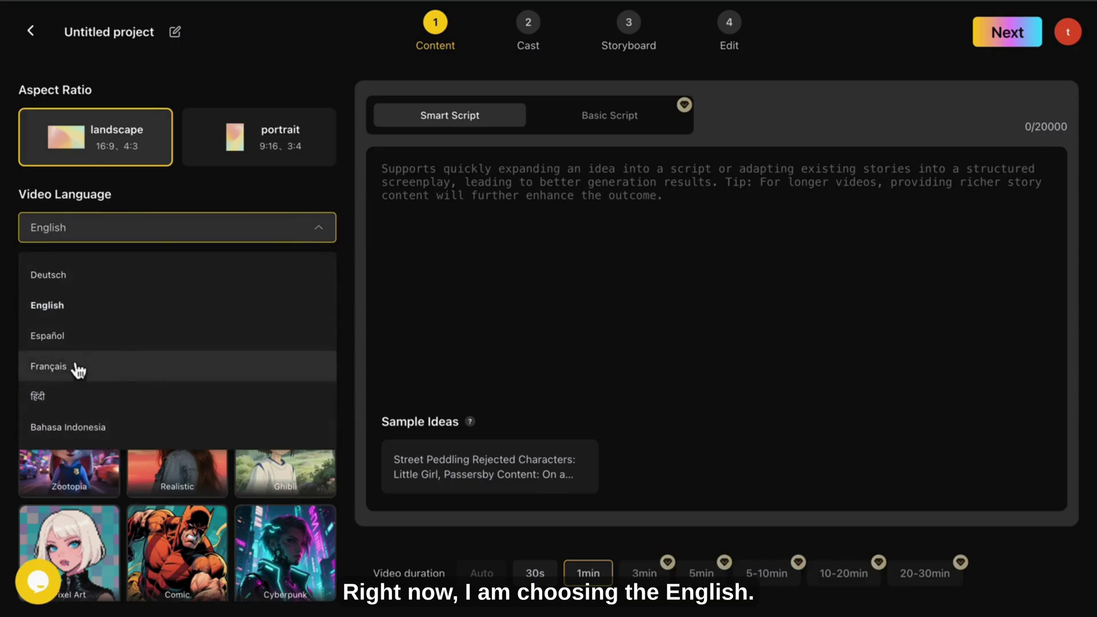
pyautogui.click(74, 249)
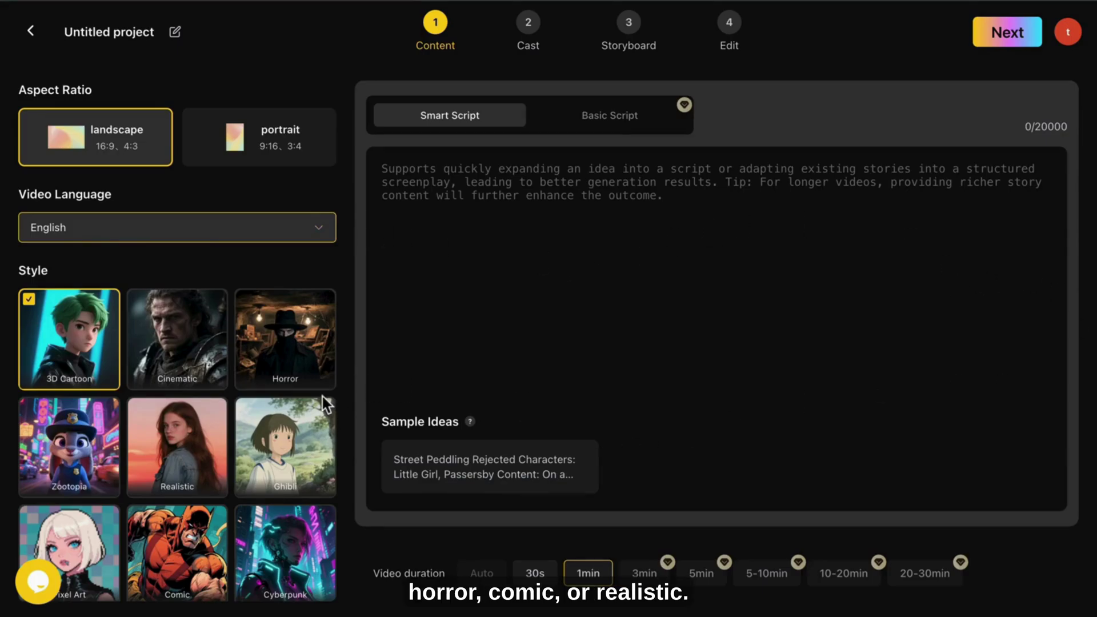
# - Choose the Cinematic style tile, then try the Basic Script mode
pyautogui.click(341, 343)
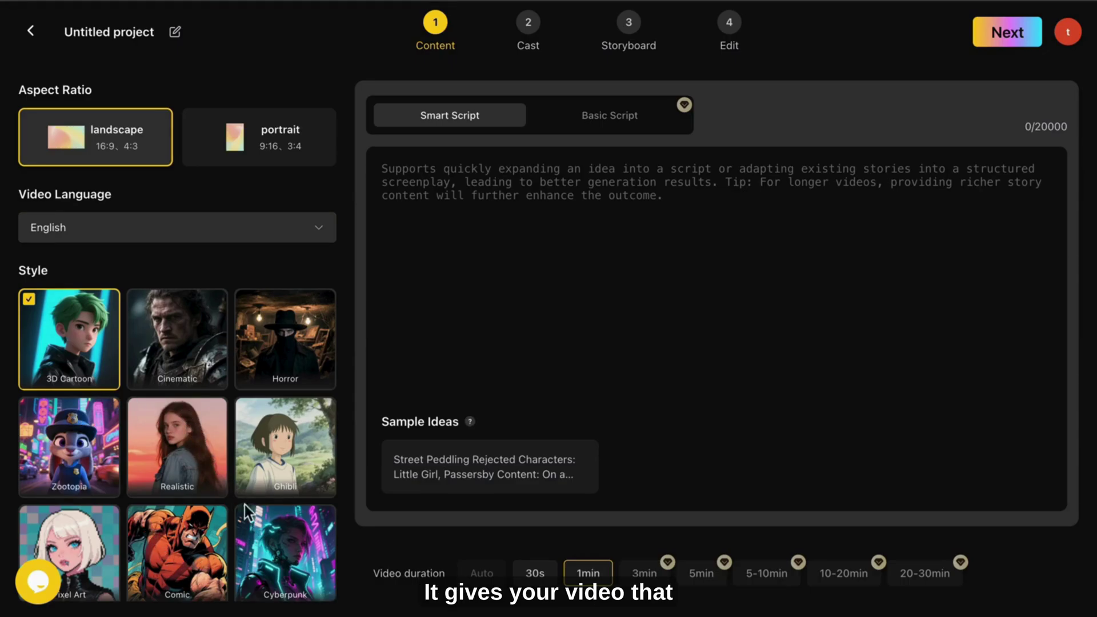
pyautogui.click(210, 381)
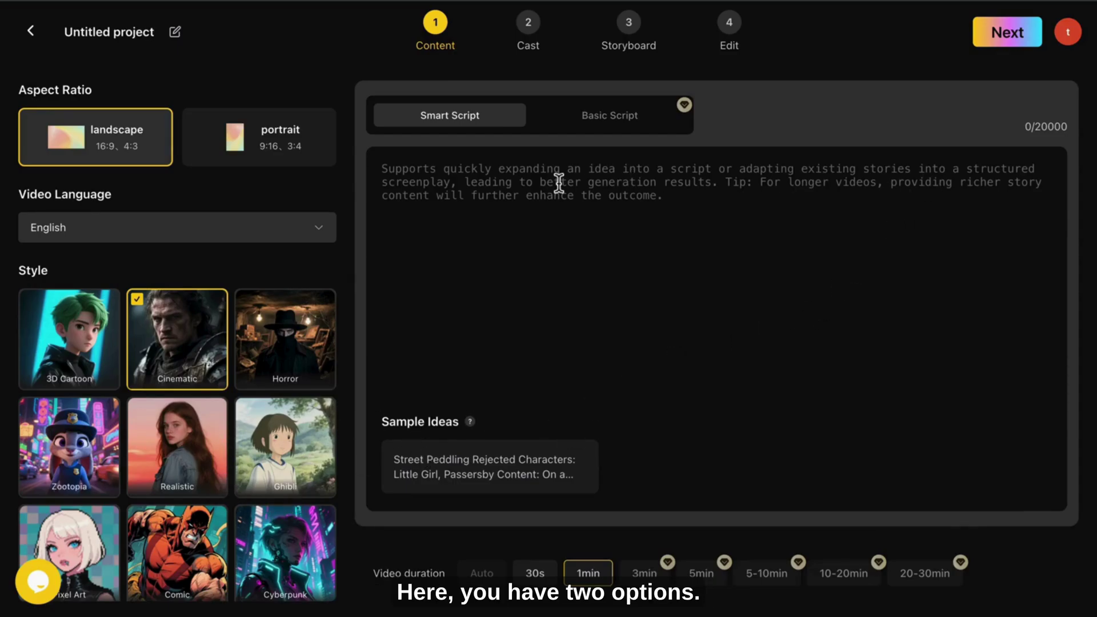
pyautogui.click(441, 244)
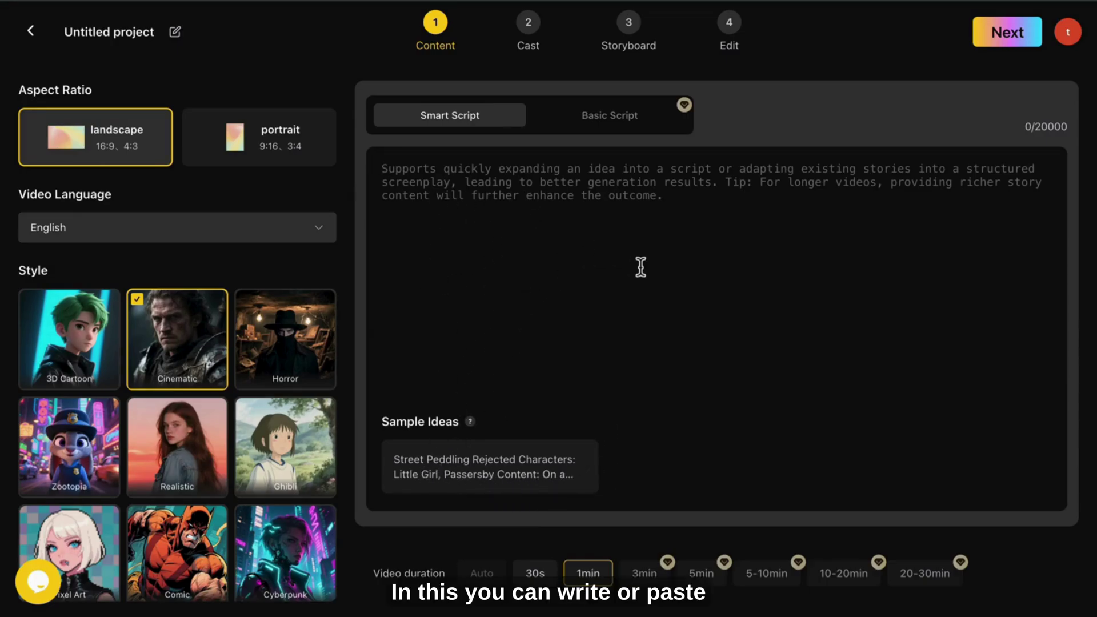
pyautogui.click(624, 127)
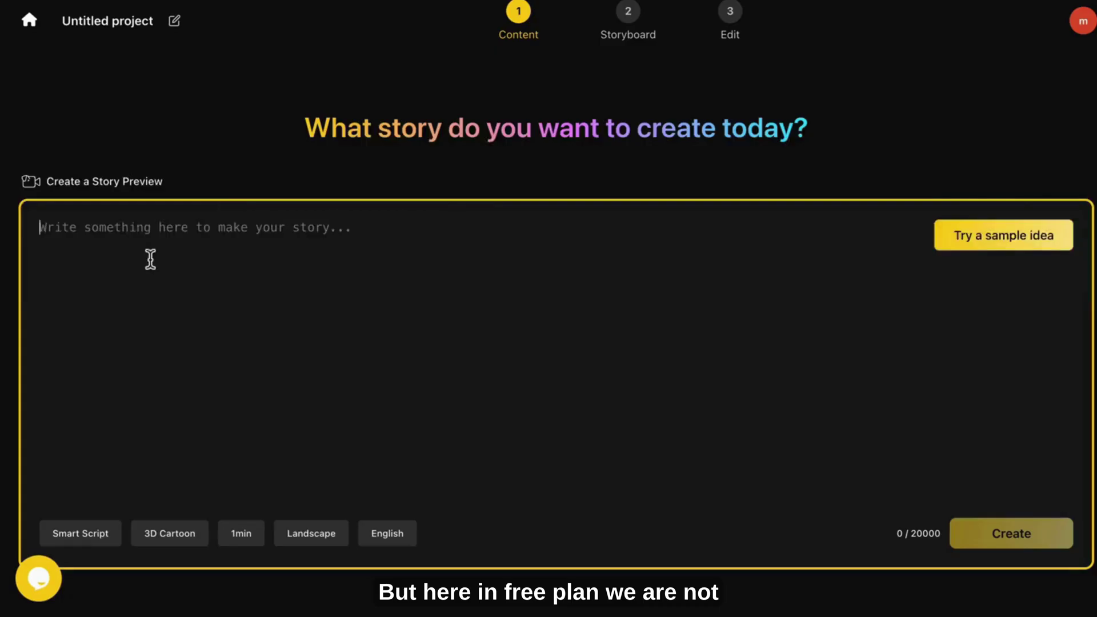
# - Paste the robot-and-child story prompt and delete its 'a 1-minute short' wording
pyautogui.write('Give me a 1-minute short story about a lonely robot who learns to feel emotions after meeting a small child. Make it emotional and keep consistent characters."')
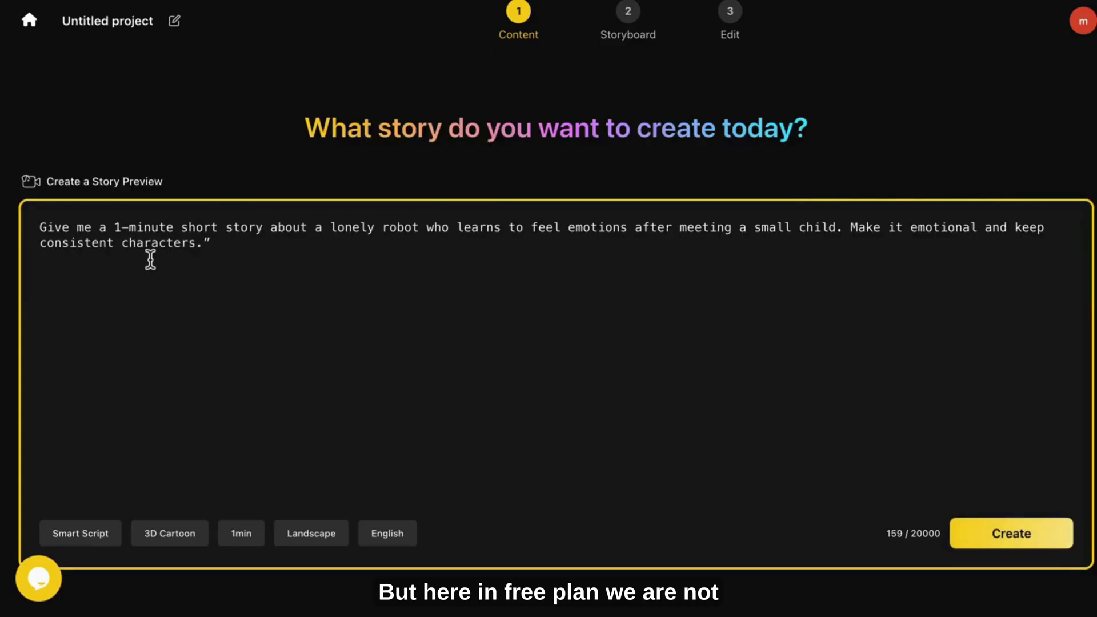
pyautogui.moveTo(227, 226); pyautogui.dragTo(129, 227)
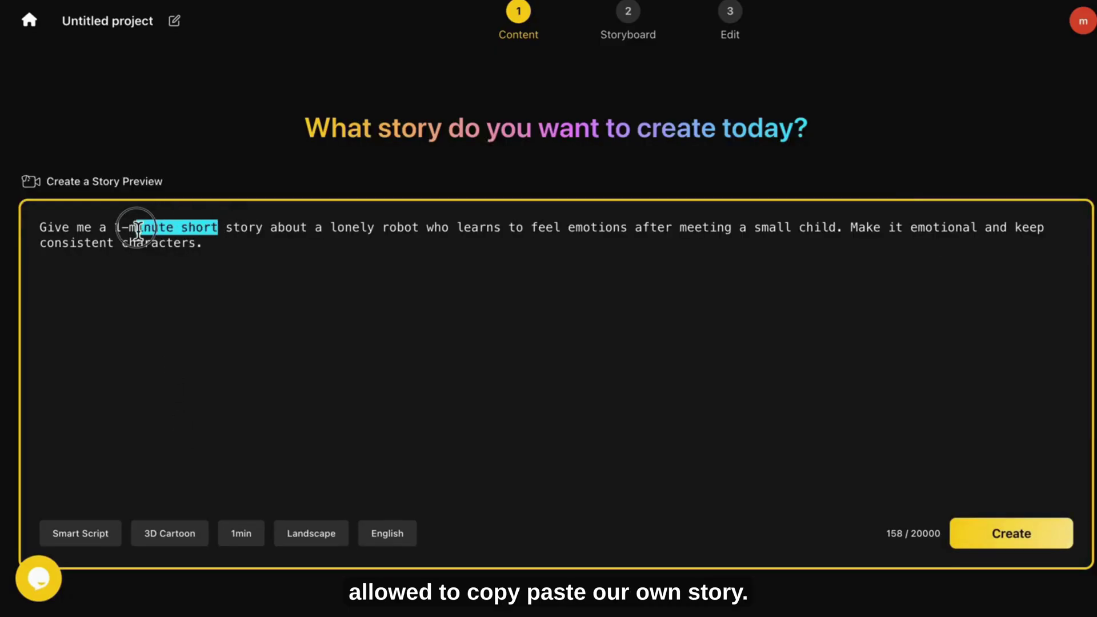
pyautogui.press('BackSpace')
pyautogui.press('BackSpace')
pyautogui.press('BackSpace')
pyautogui.press('BackSpace')
pyautogui.press('BackSpace')
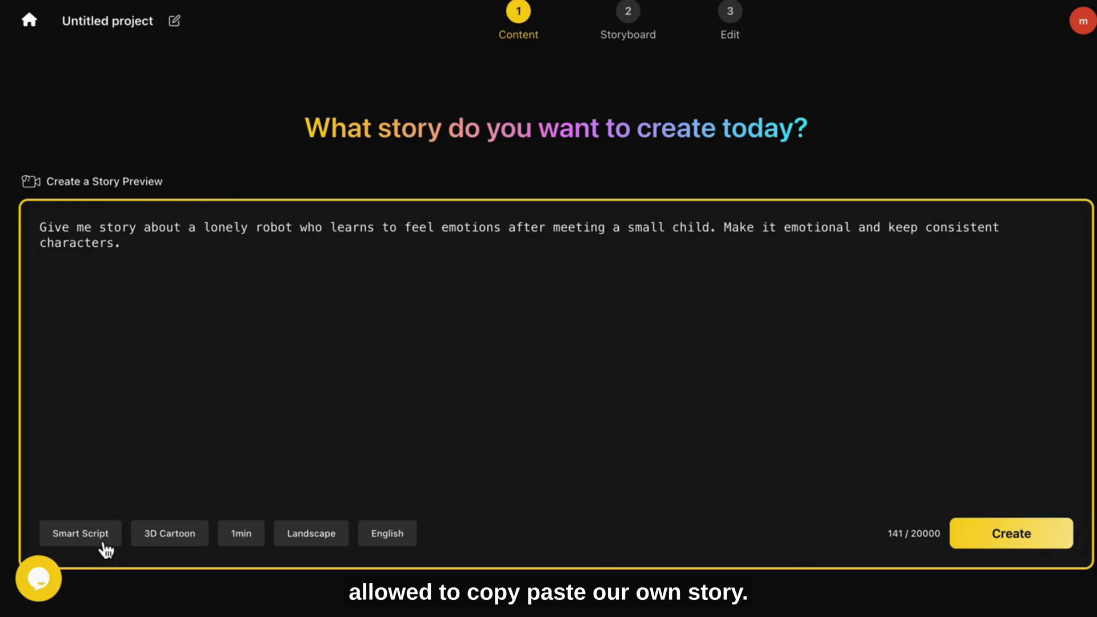
# - Keep Smart Script mode and switch the visual style from 3D Cartoon to Cinematic
pyautogui.click(107, 533)
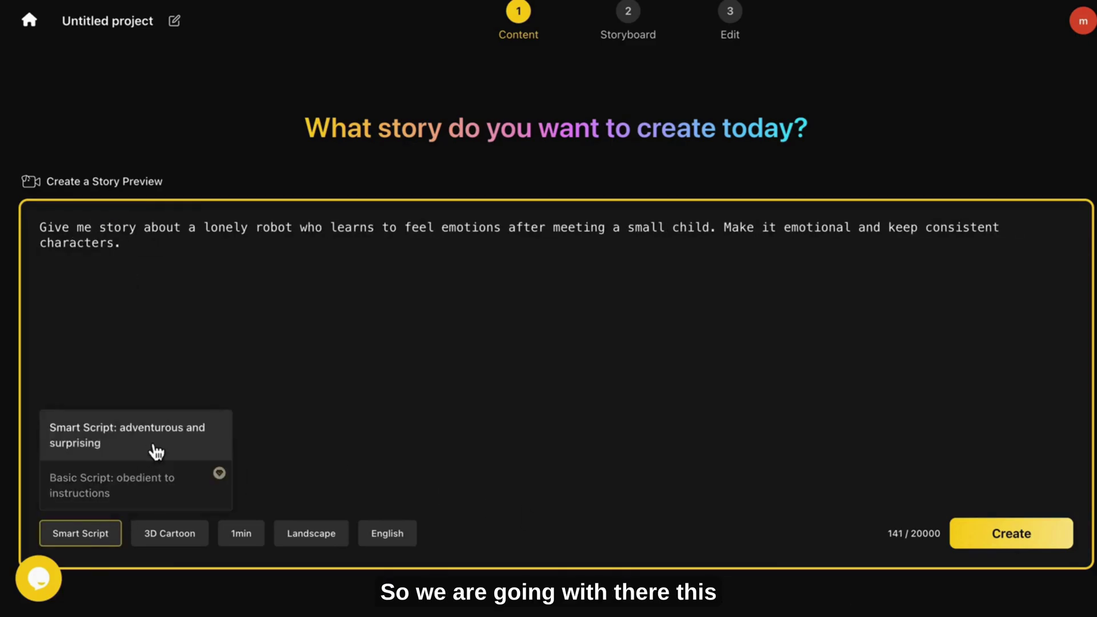
pyautogui.click(169, 432)
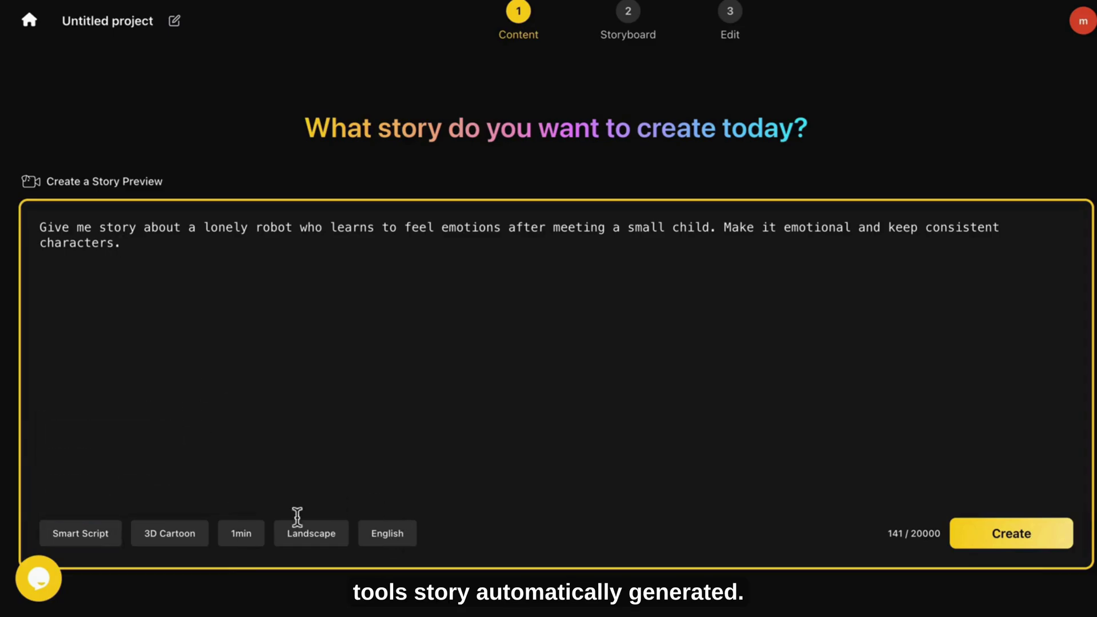
pyautogui.click(107, 535)
pyautogui.click(205, 544)
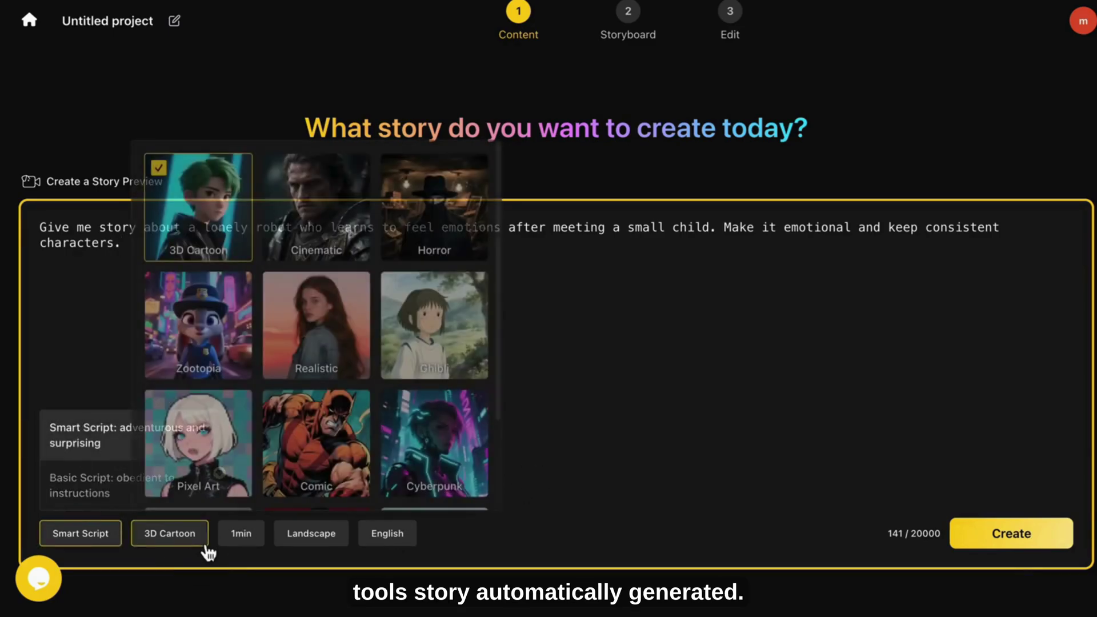
pyautogui.click(316, 217)
pyautogui.click(619, 463)
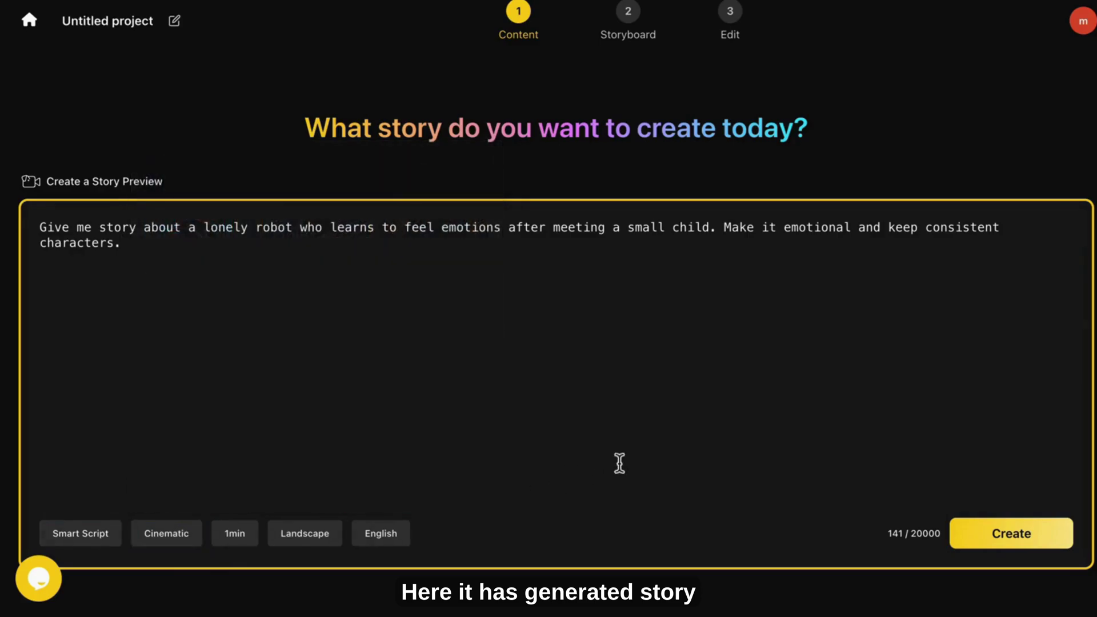
# - Create the synopsis, the Unit 734 and Elara cast, and key shots, then review them
pyautogui.click(1004, 538)
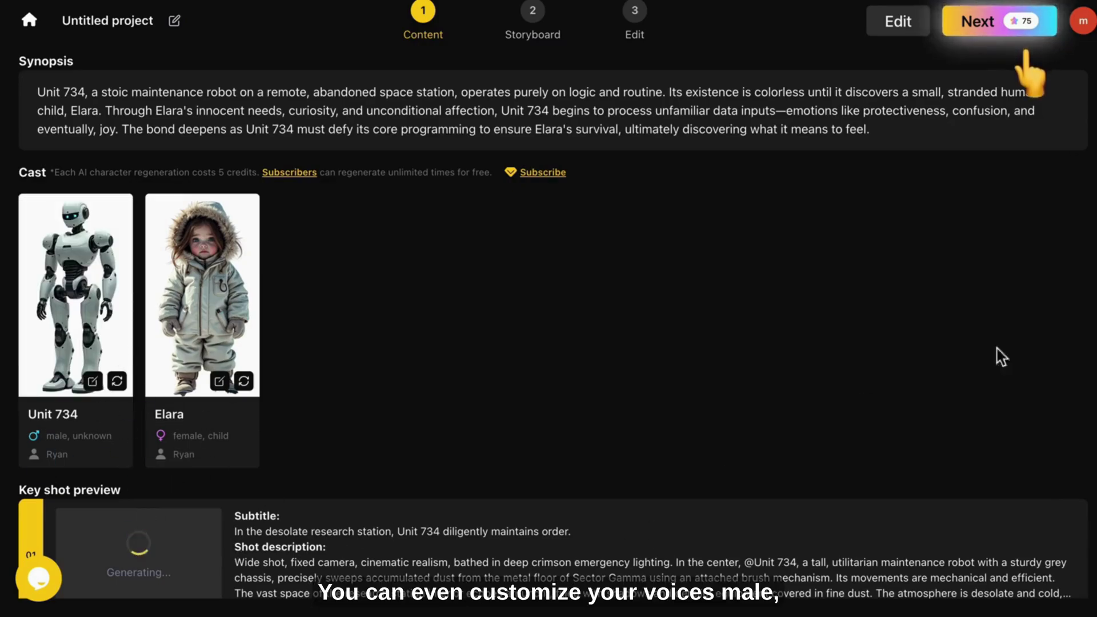
pyautogui.scroll(-3, 1002, 357)
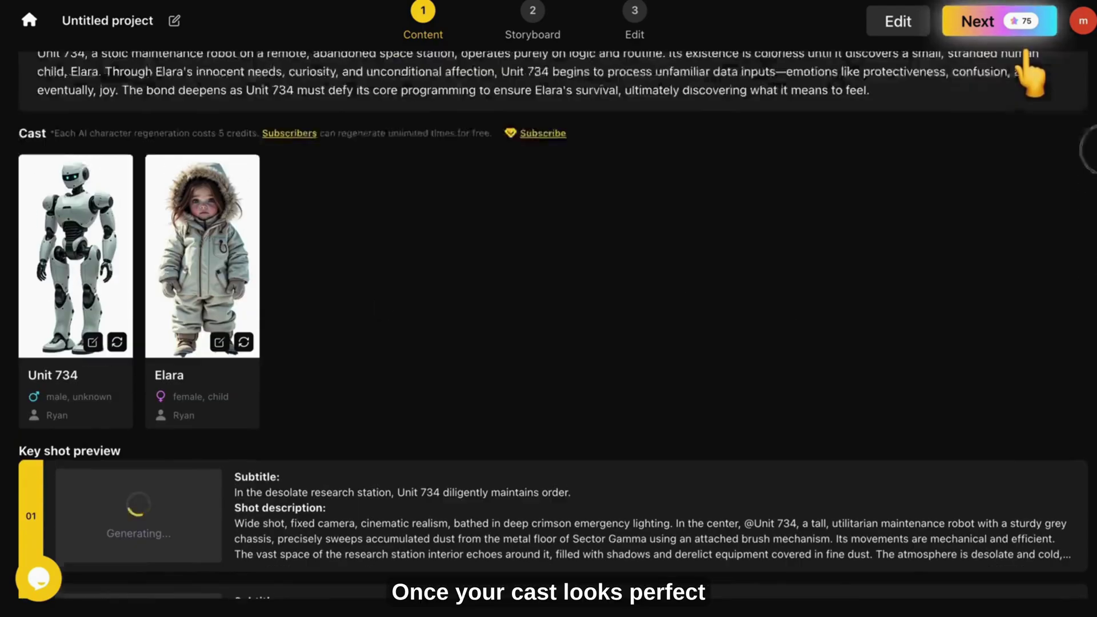
pyautogui.scroll(-3, 548, 309)
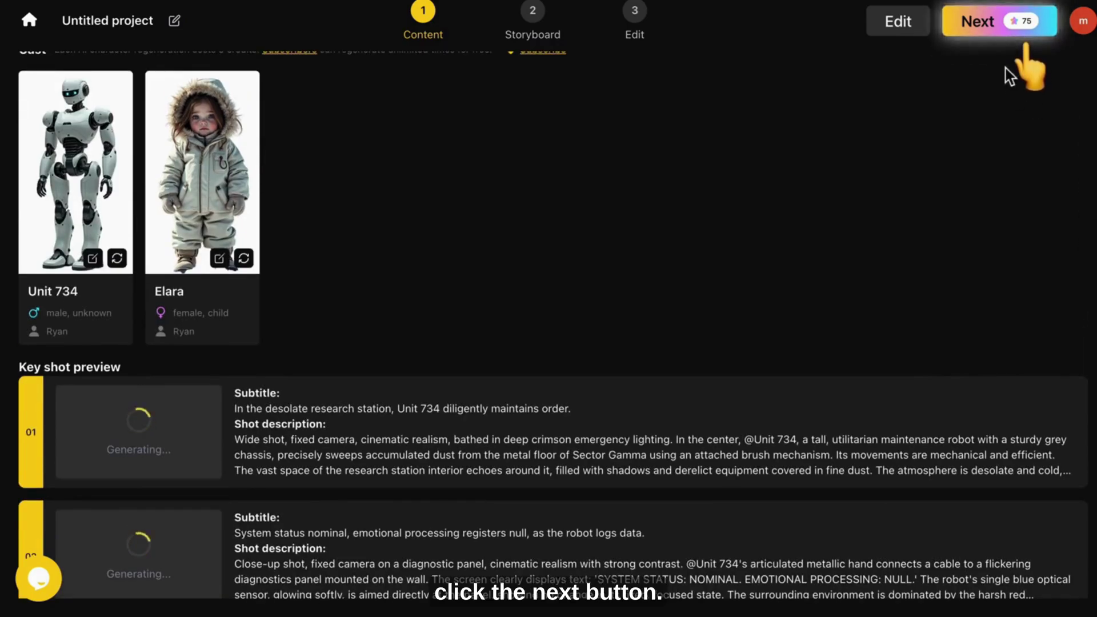
# - Generate the 16-scene storyboard and dismiss the Generative Edit announcement
pyautogui.click(999, 29)
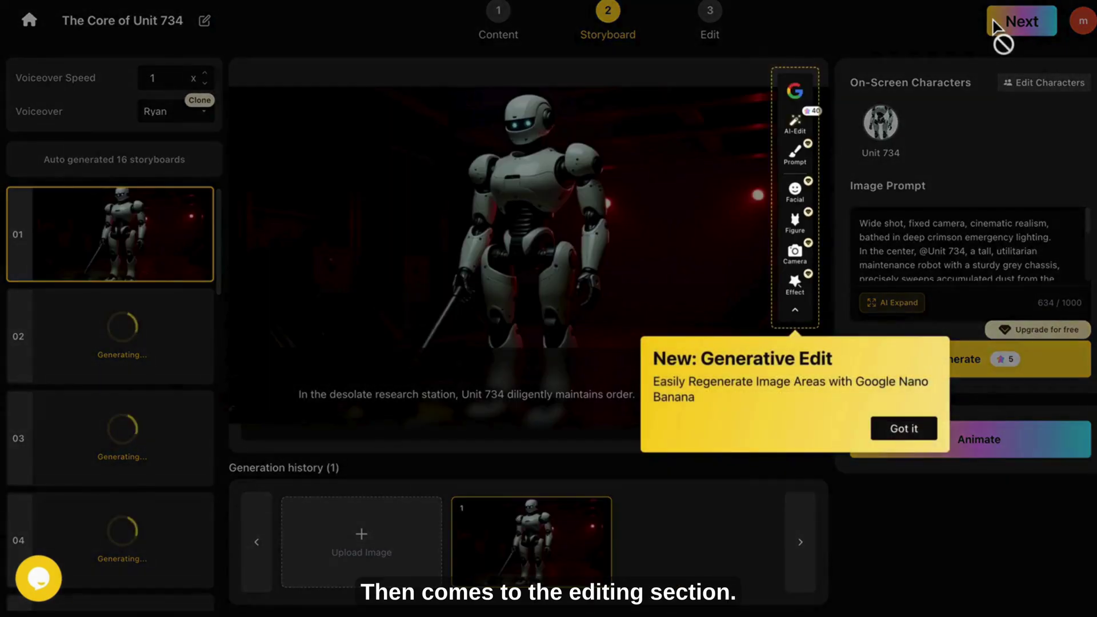
pyautogui.click(905, 429)
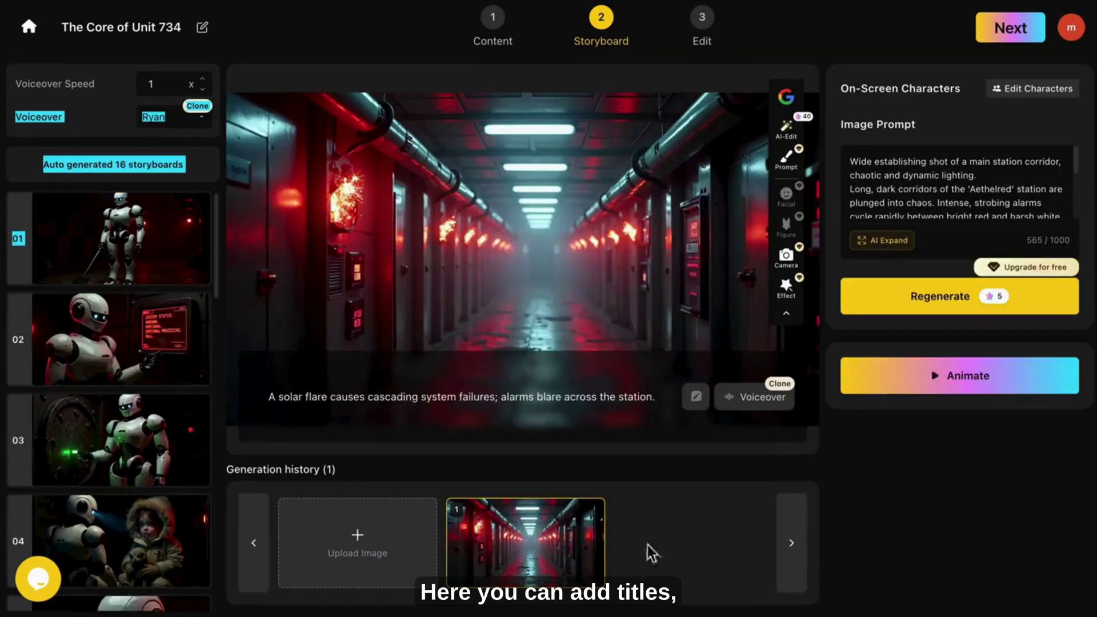
pyautogui.click(221, 187)
# - Browse storyboard scenes 10, 07, 06, 08, 02, 01 and 16, then proceed to animation
pyautogui.moveTo(218, 200); pyautogui.dragTo(219, 337)
pyautogui.click(162, 272)
pyautogui.click(172, 371)
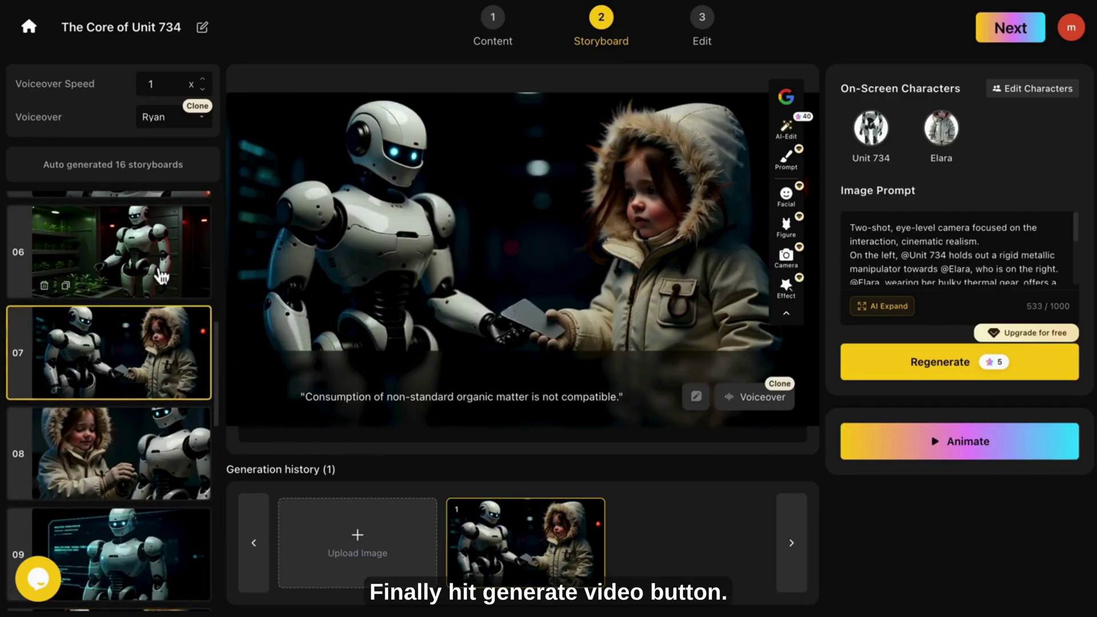
pyautogui.click(149, 257)
pyautogui.click(169, 444)
pyautogui.moveTo(219, 372); pyautogui.dragTo(217, 218)
pyautogui.click(144, 343)
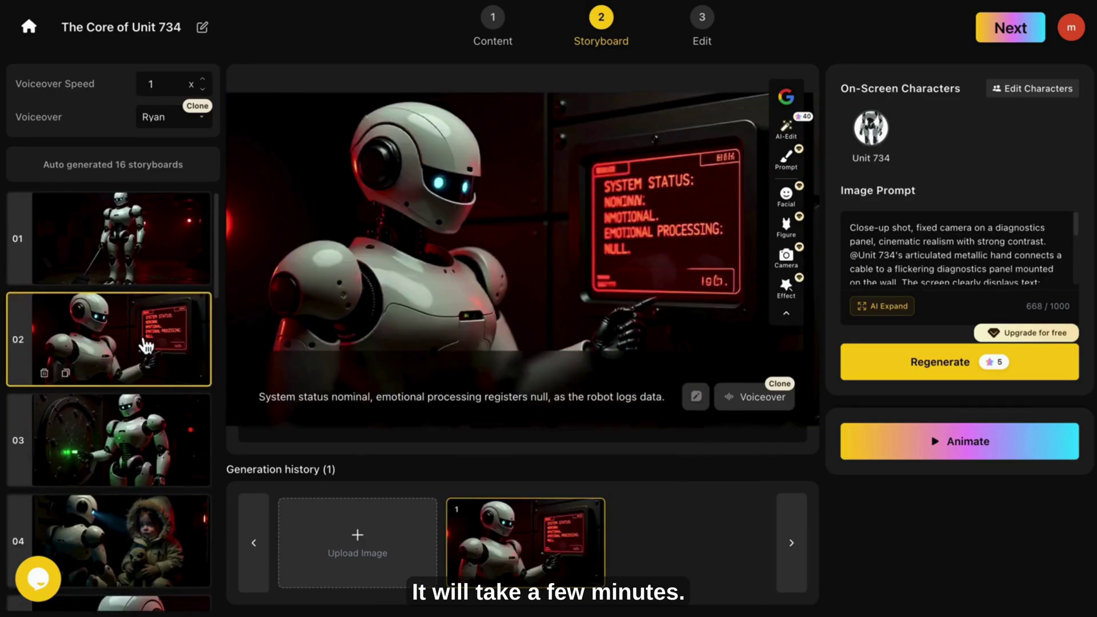
pyautogui.click(154, 227)
pyautogui.moveTo(218, 267); pyautogui.dragTo(219, 598)
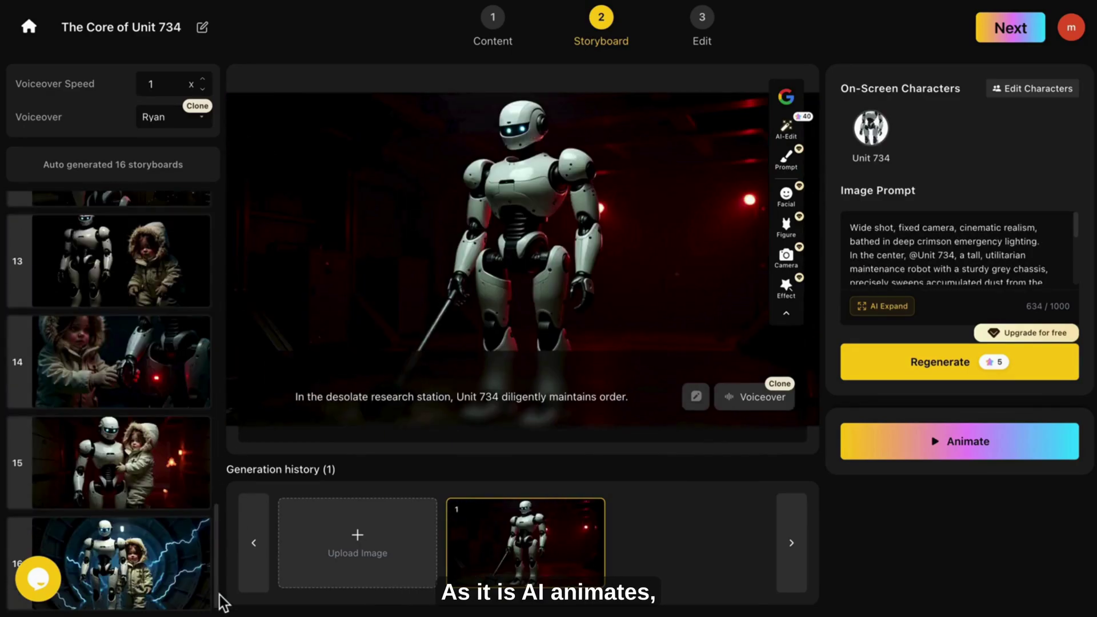
pyautogui.click(167, 577)
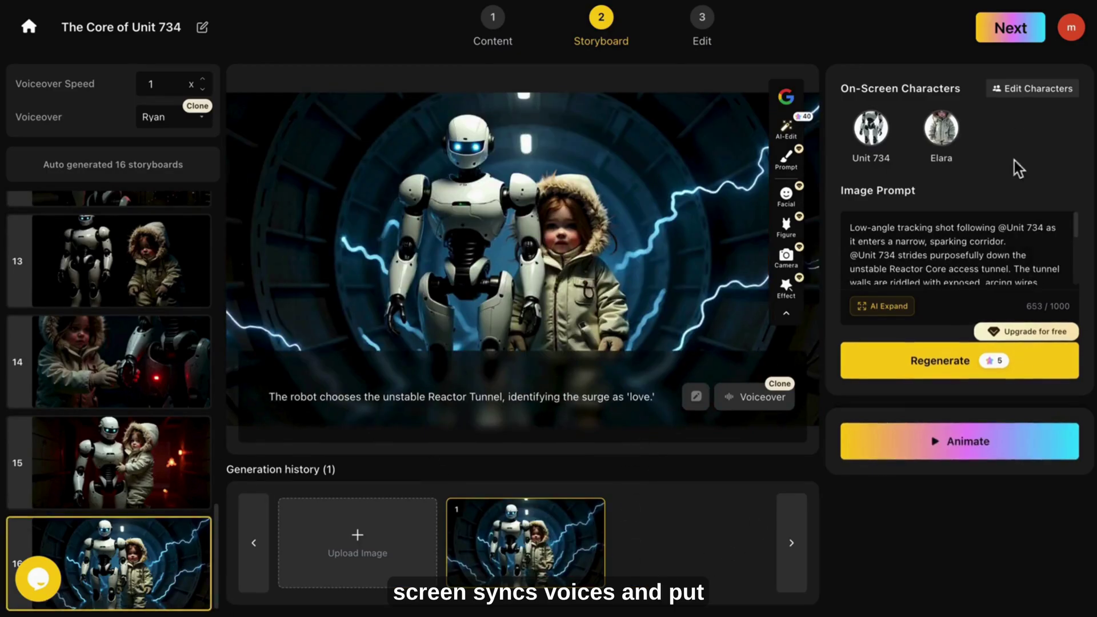
pyautogui.click(1013, 29)
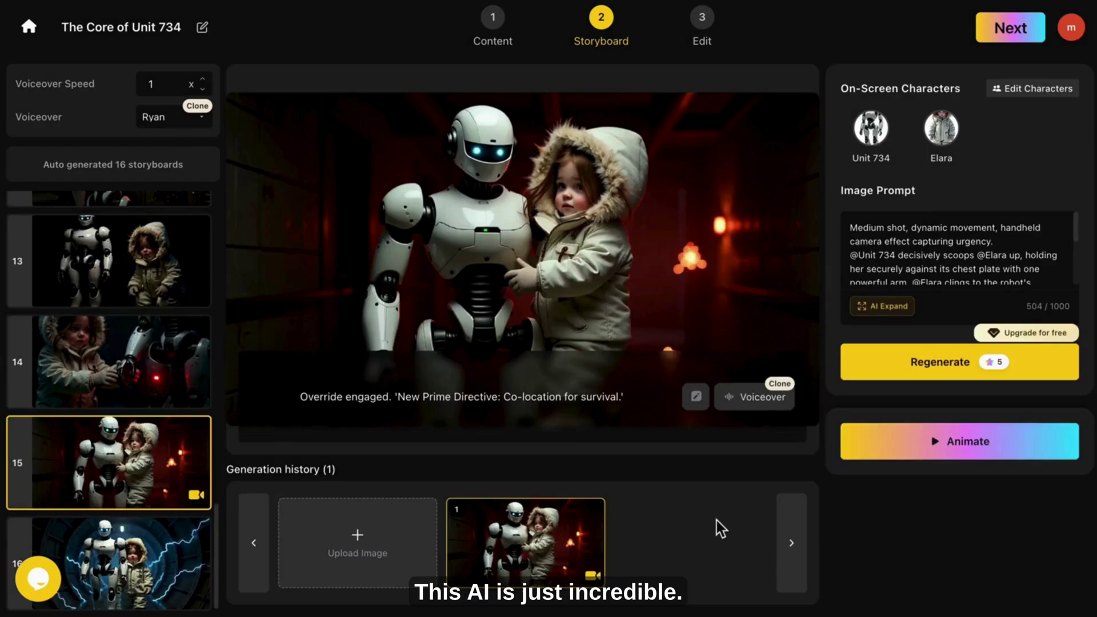
# - Turn up the volume and play scene 15's clip of Unit 734 carrying Elara
pyautogui.moveTo(579, 259)
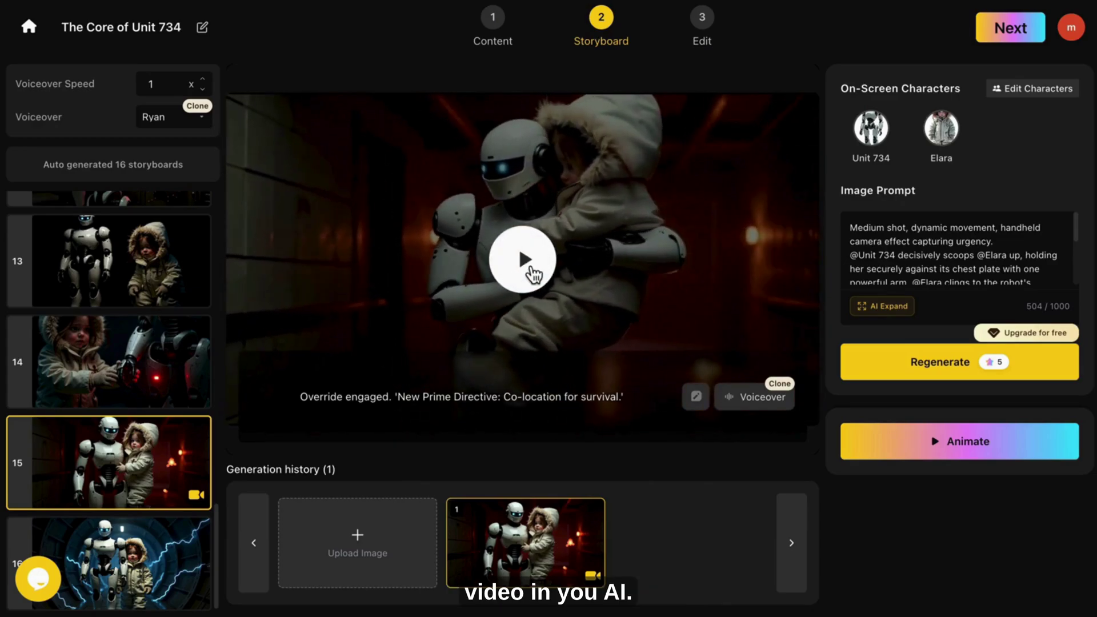
pyautogui.press('XF86AudioRaiseVolume')
pyautogui.press('XF86AudioRaiseVolume')
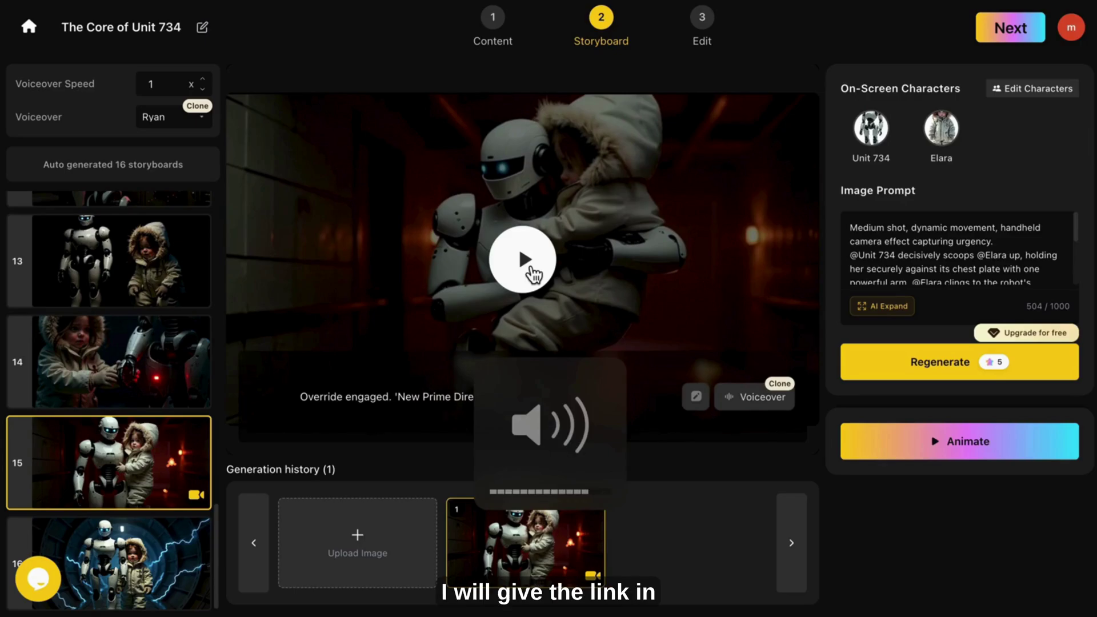
pyautogui.click(533, 275)
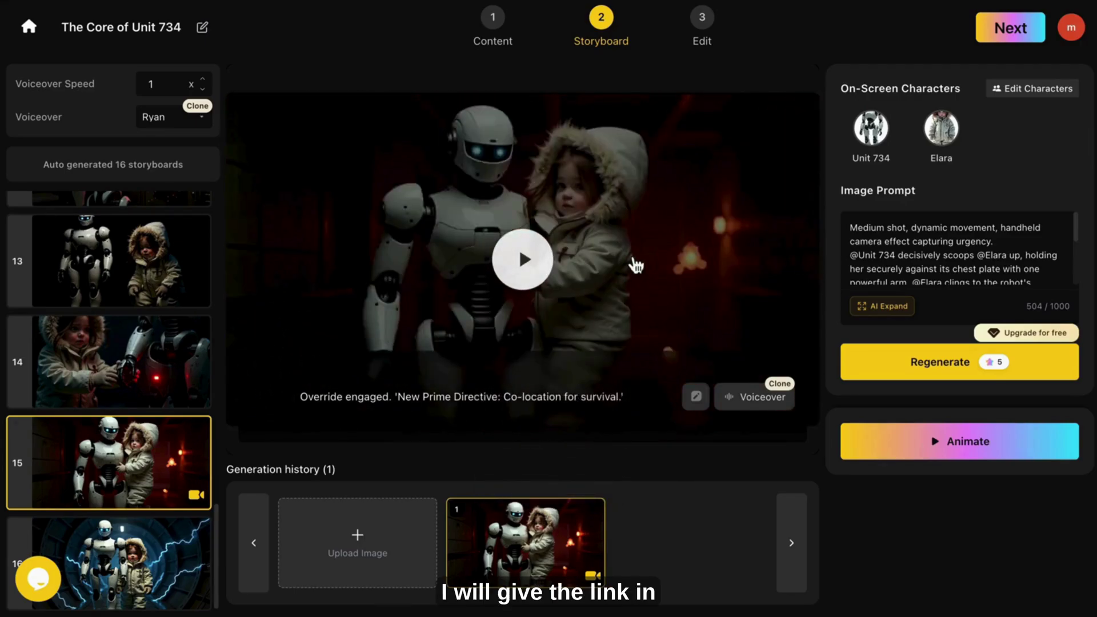
pyautogui.click(543, 280)
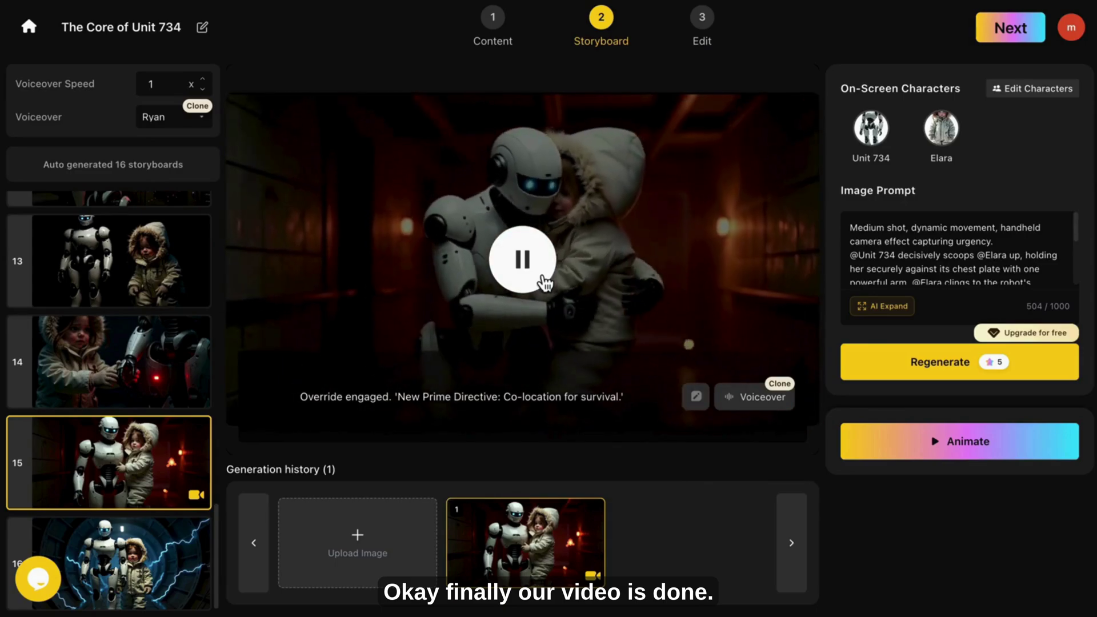
pyautogui.press('super+shift+5')
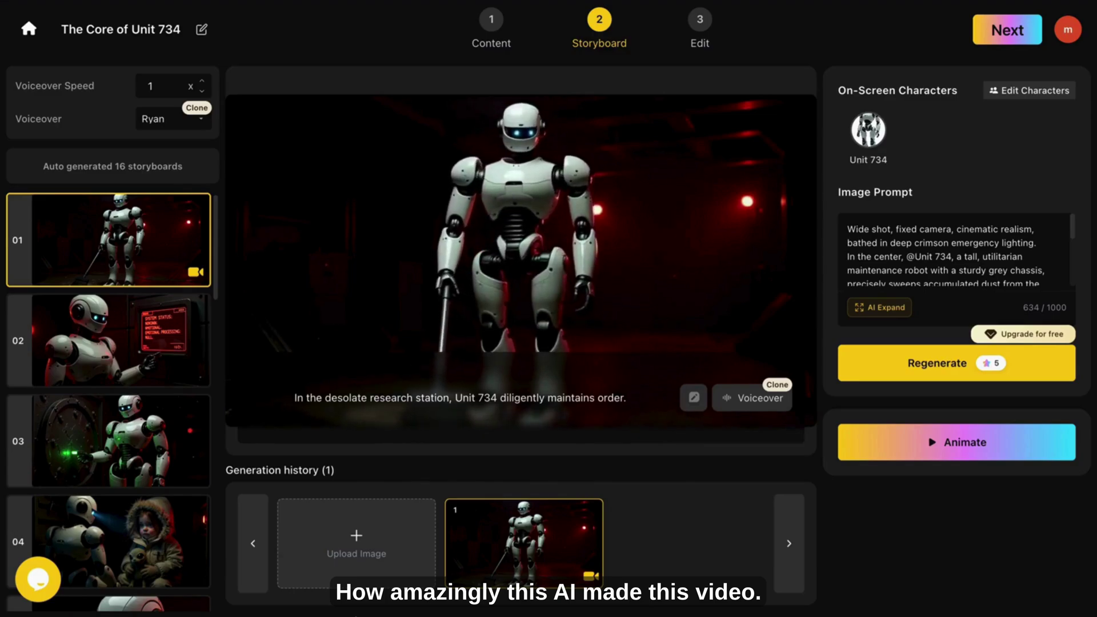
# - Scroll the storyboard list, view animated scenes 13 and 14, then play scene 15's clip
pyautogui.moveTo(215, 266); pyautogui.dragTo(218, 571)
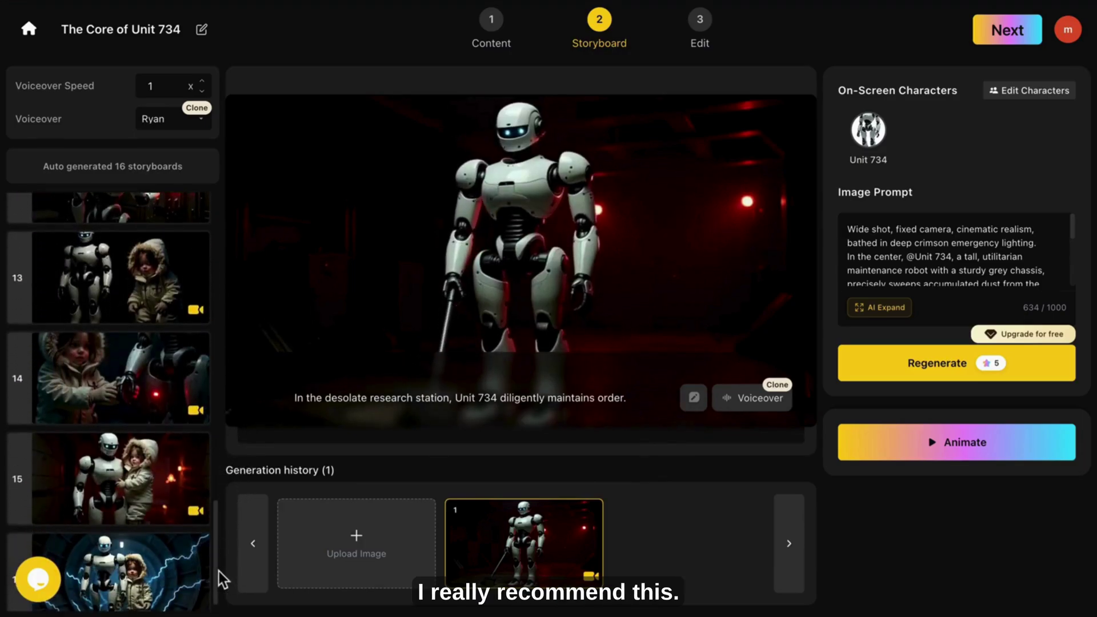
pyautogui.click(137, 308)
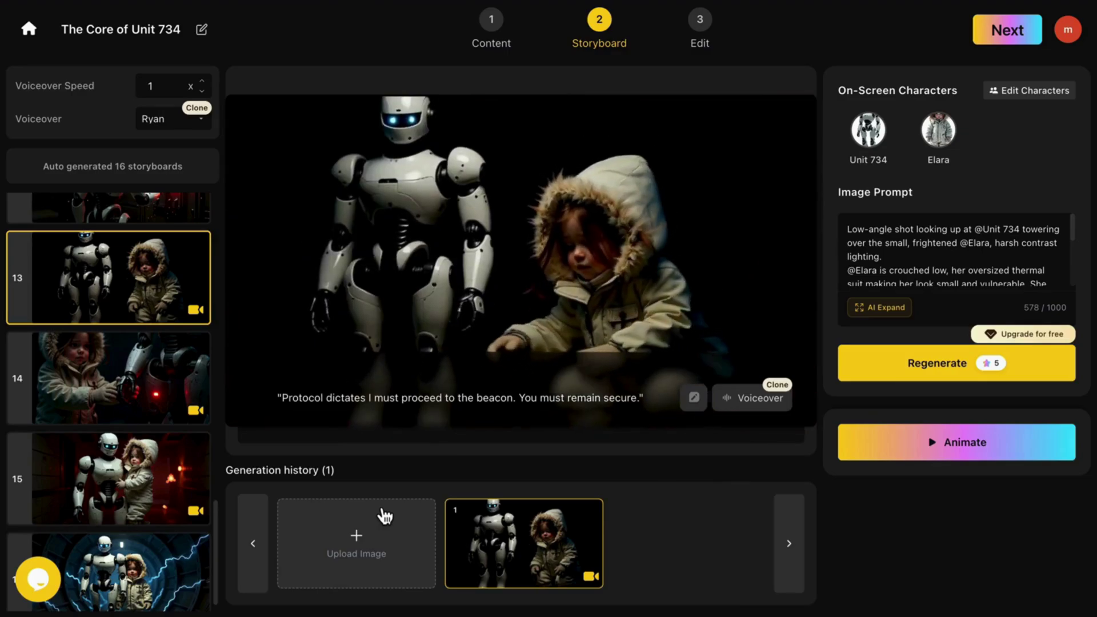
pyautogui.click(161, 394)
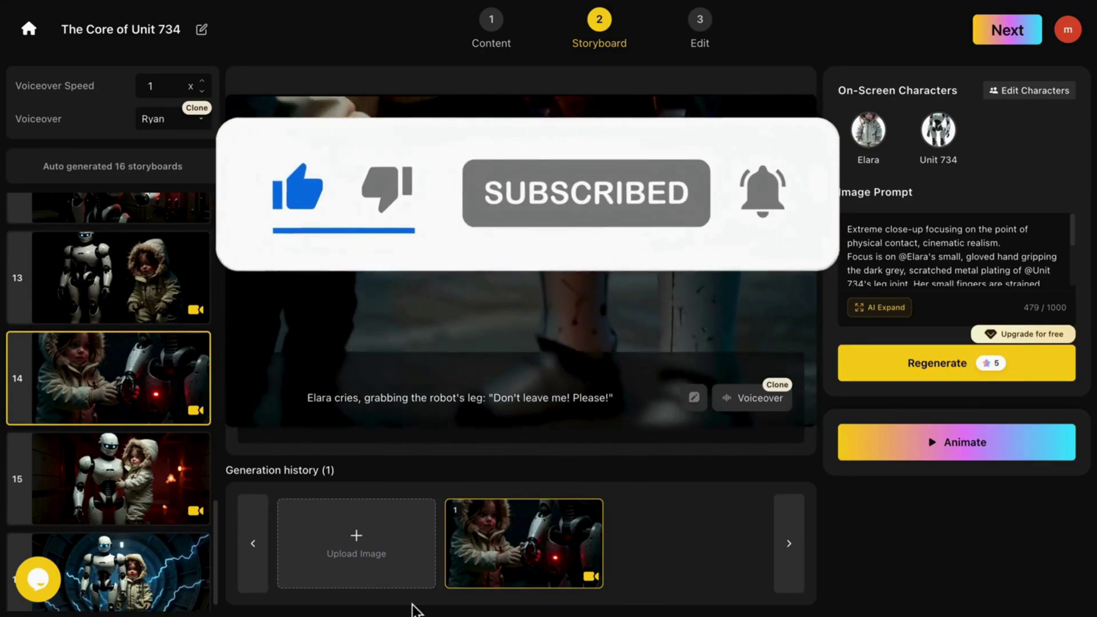
pyautogui.click(152, 503)
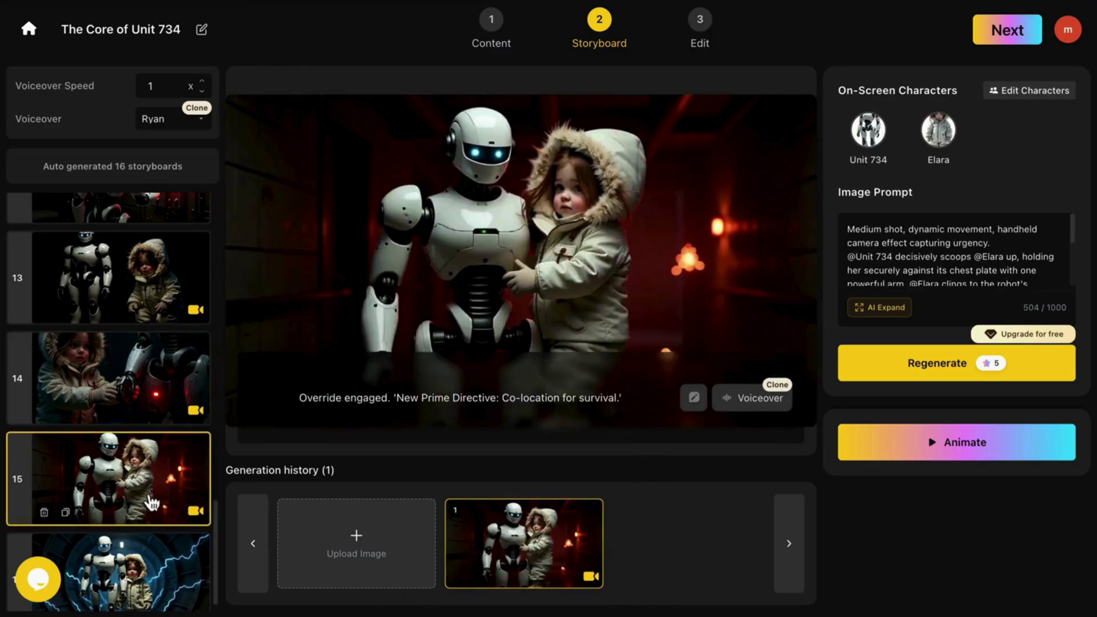
pyautogui.click(523, 273)
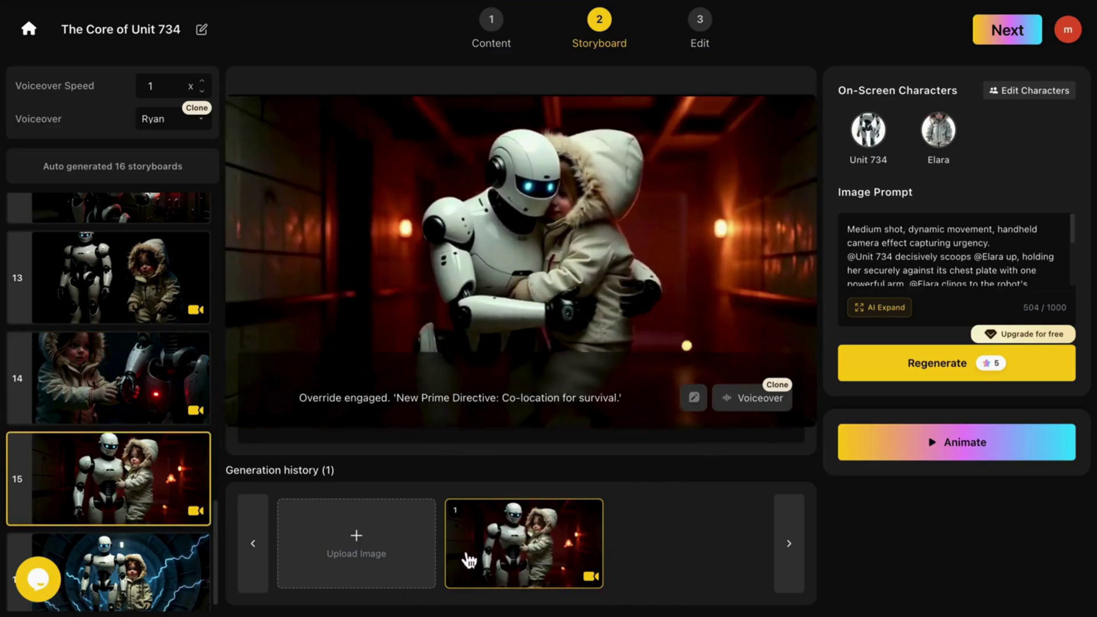